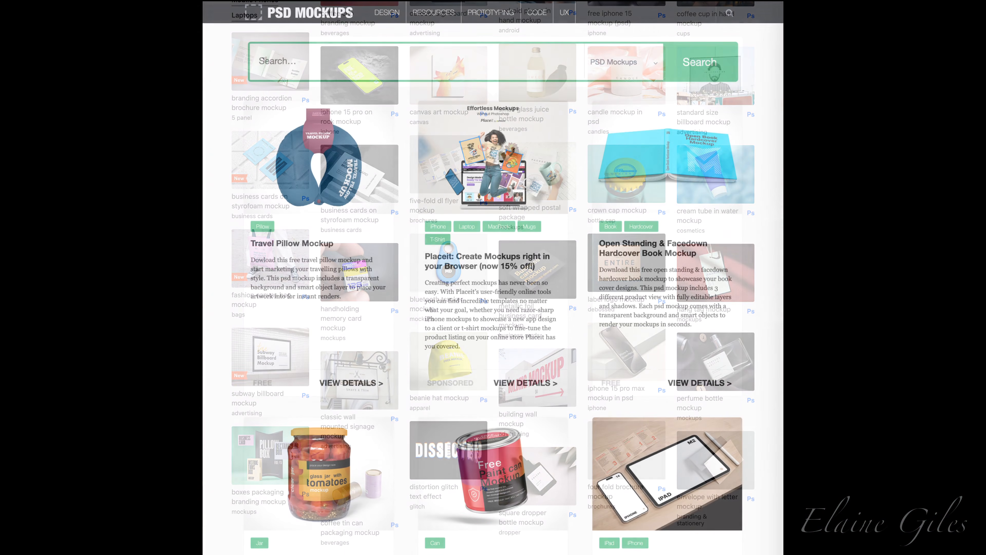
# - Browse the free PSD mockup listings and the preview images of the Keyboard Case iPad Pro Mockup
pyautogui.scroll(-6, 493, 277)
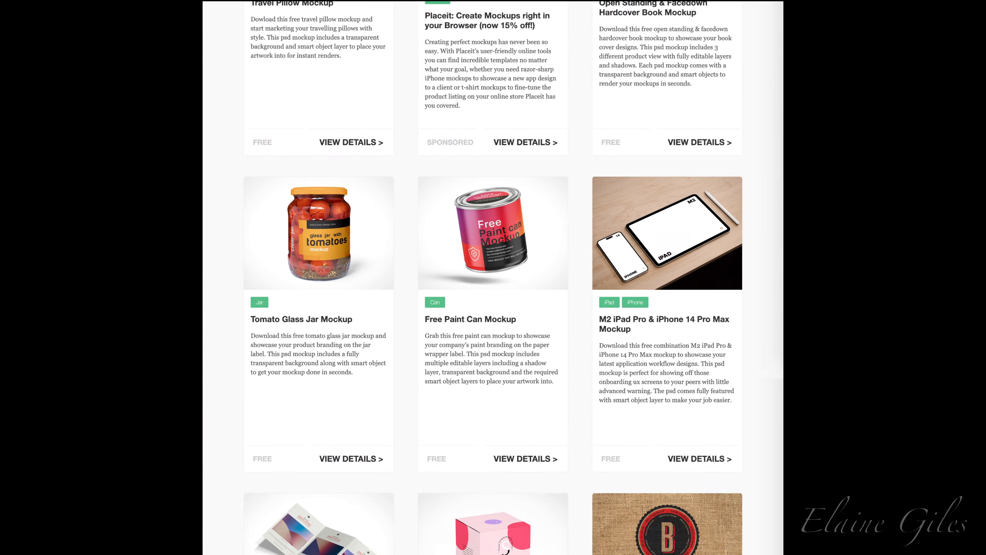
pyautogui.scroll(-20, 494, 278)
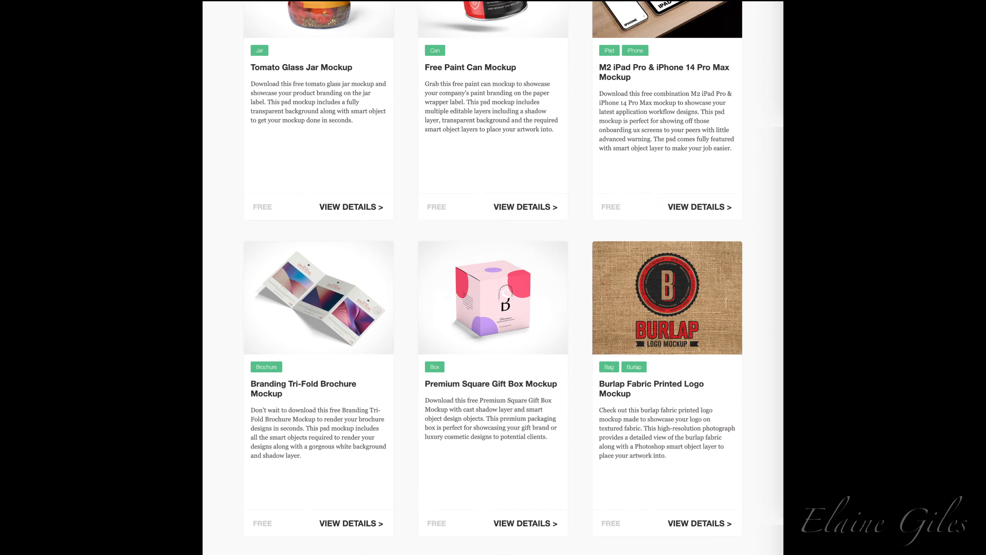
pyautogui.scroll(-3, 493, 278)
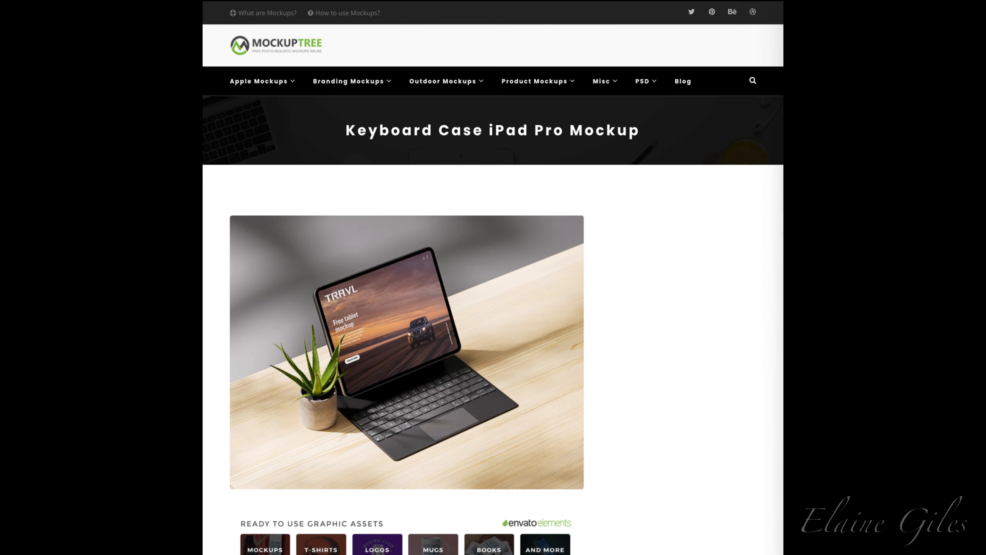
pyautogui.scroll(-5, 493, 277)
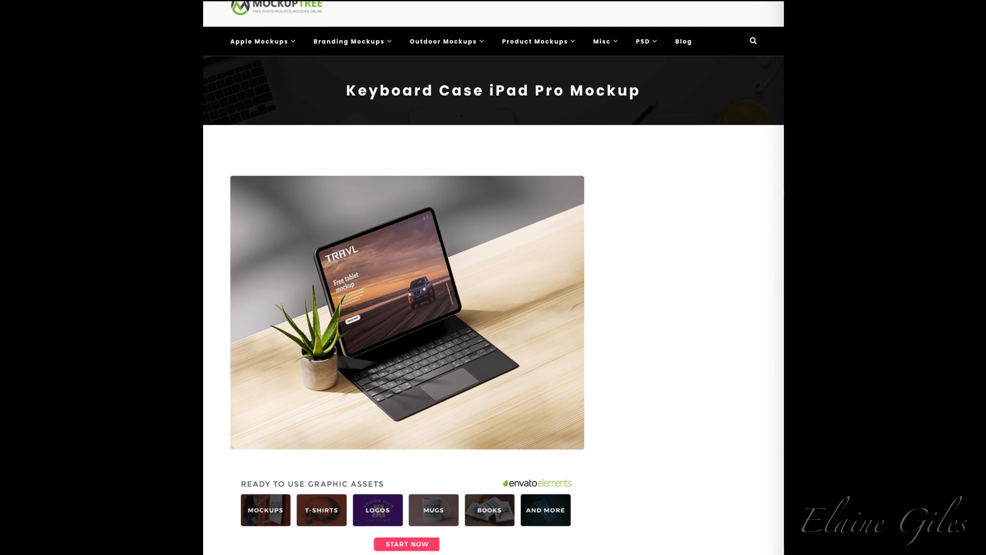
pyautogui.scroll(-18, 493, 278)
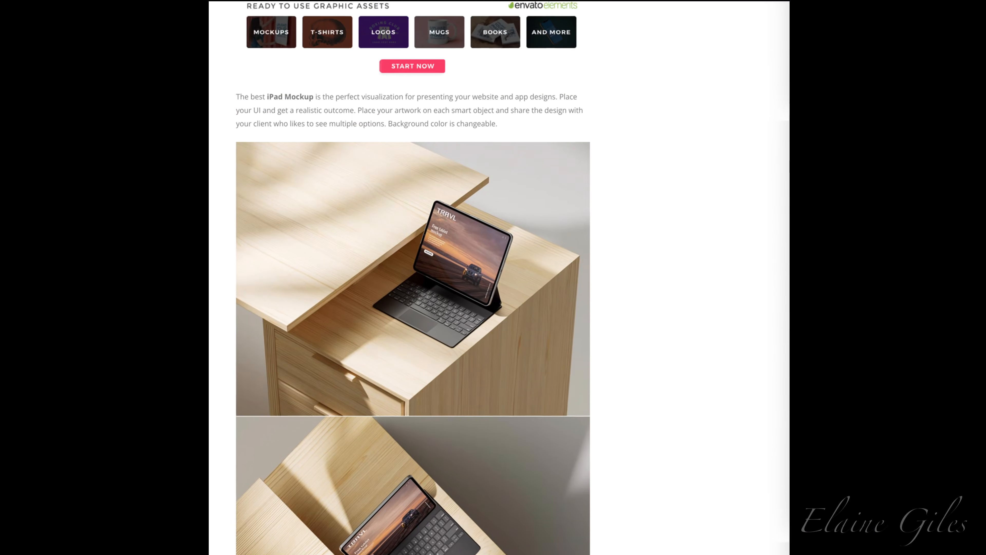
pyautogui.scroll(-13, 493, 277)
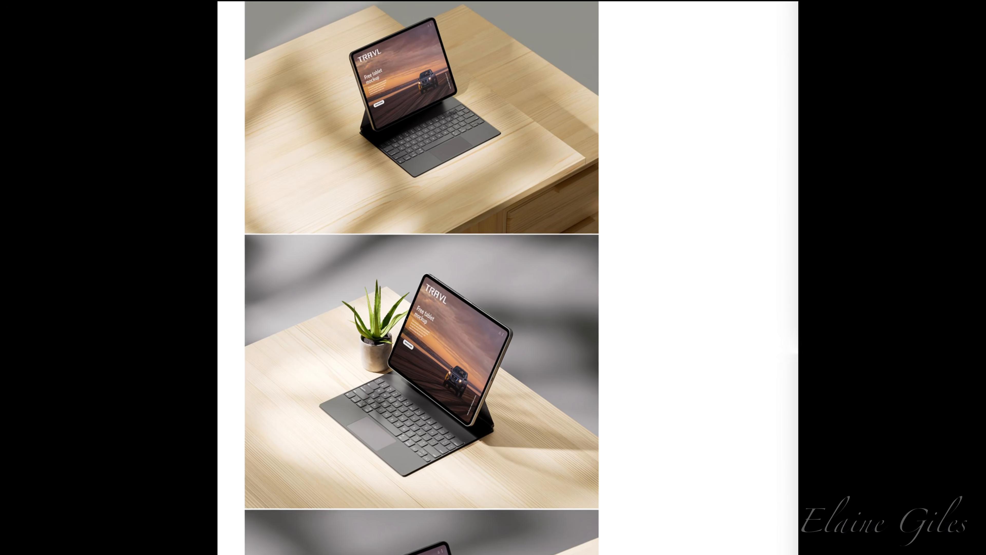
pyautogui.scroll(-1, 493, 277)
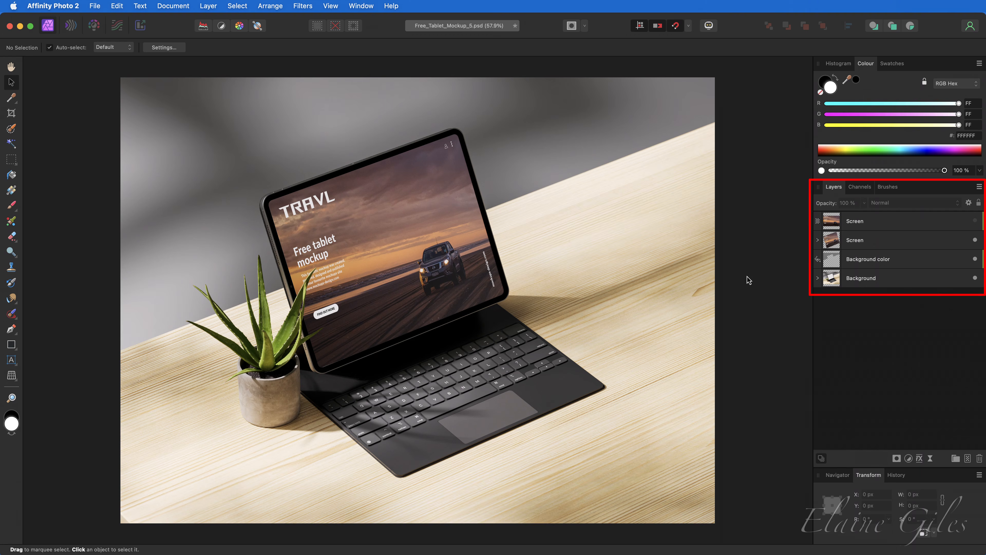
# - Switch the hidden topmost Screen pixel layer on and off to examine its content in the tablet mockup
pyautogui.click(917, 229)
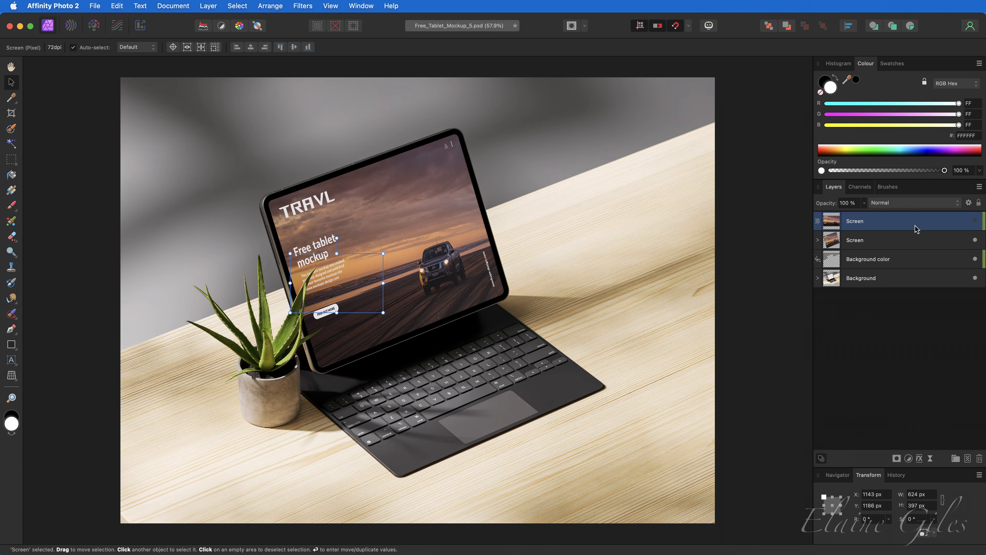
pyautogui.click(976, 222)
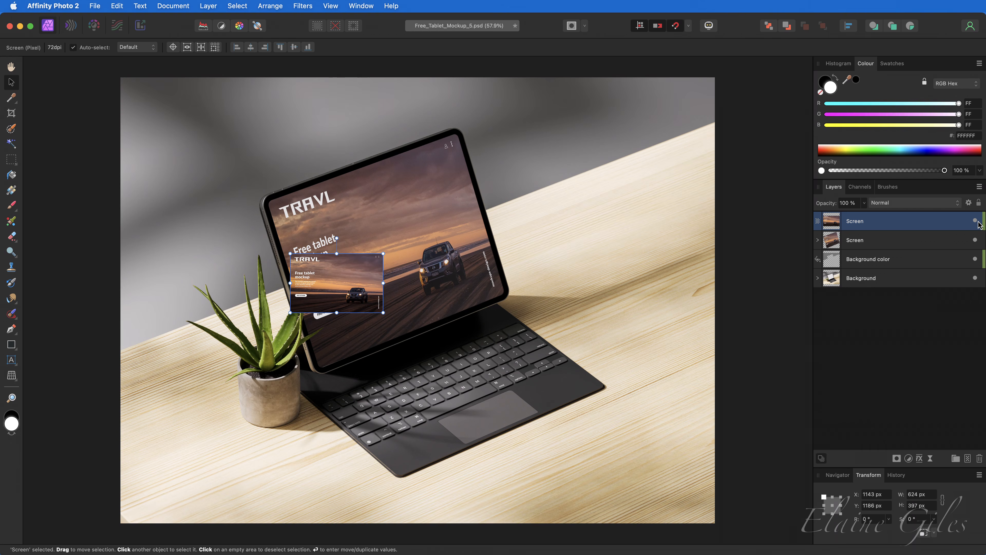
pyautogui.click(976, 222)
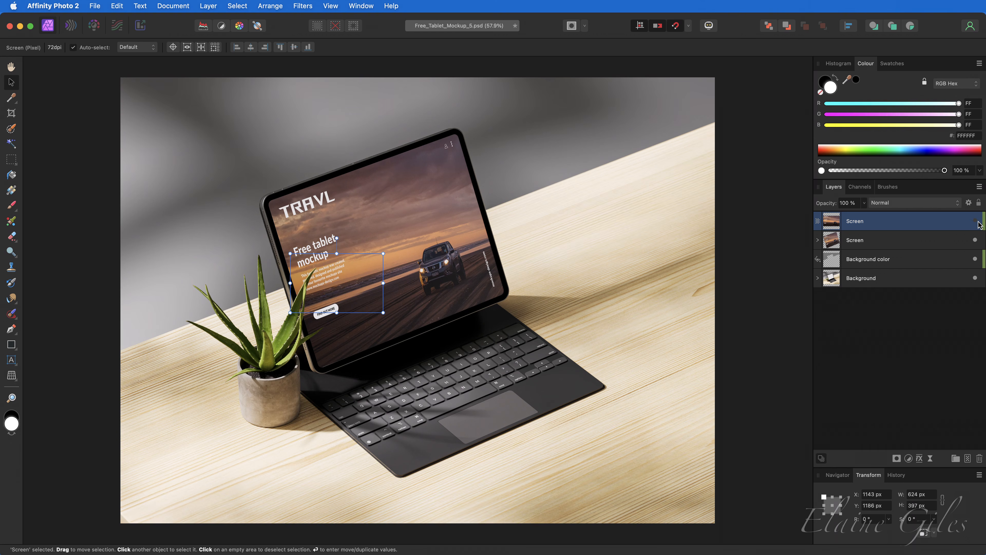
# - Expand the Screen group, its nested Screen layer and the Background group to inspect the layers inside
pyautogui.click(890, 241)
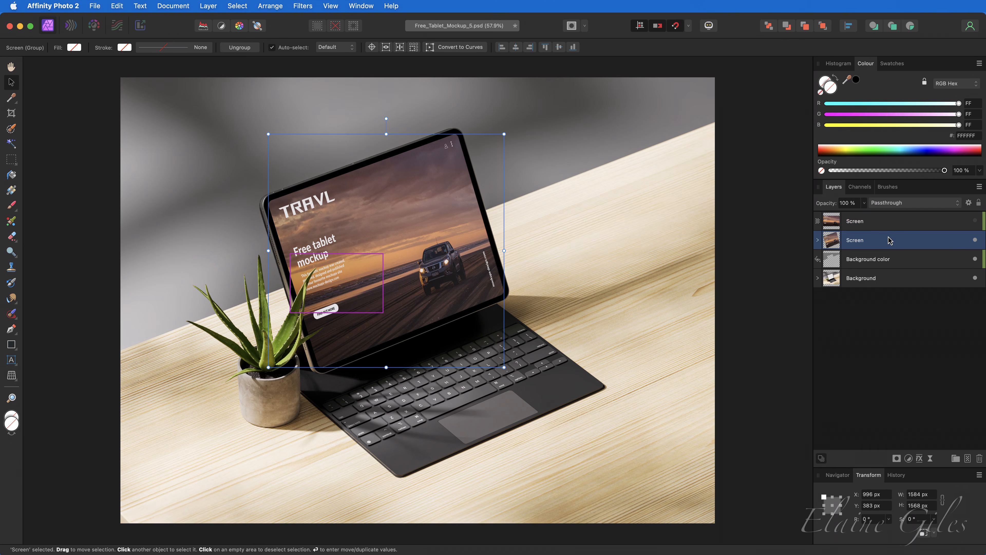
pyautogui.click(818, 240)
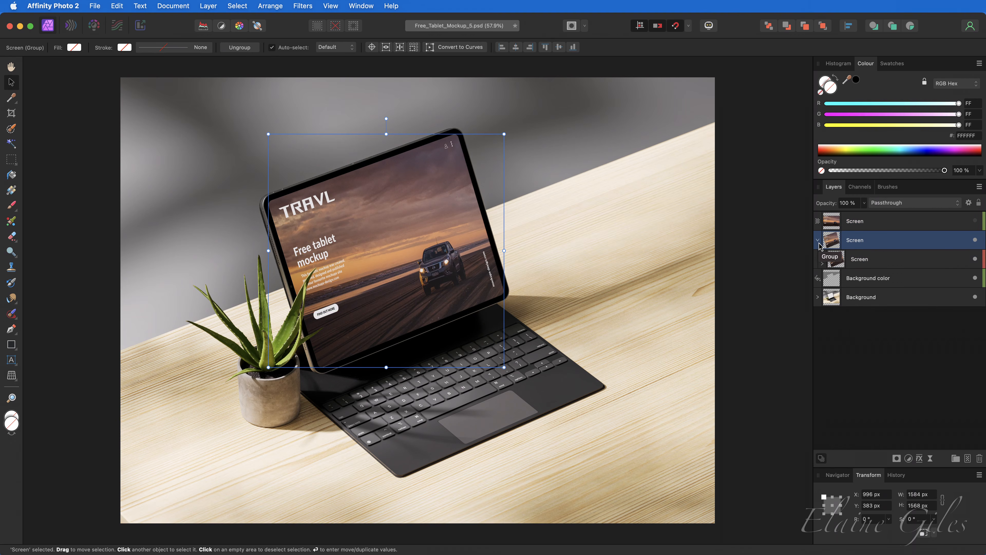
pyautogui.click(823, 264)
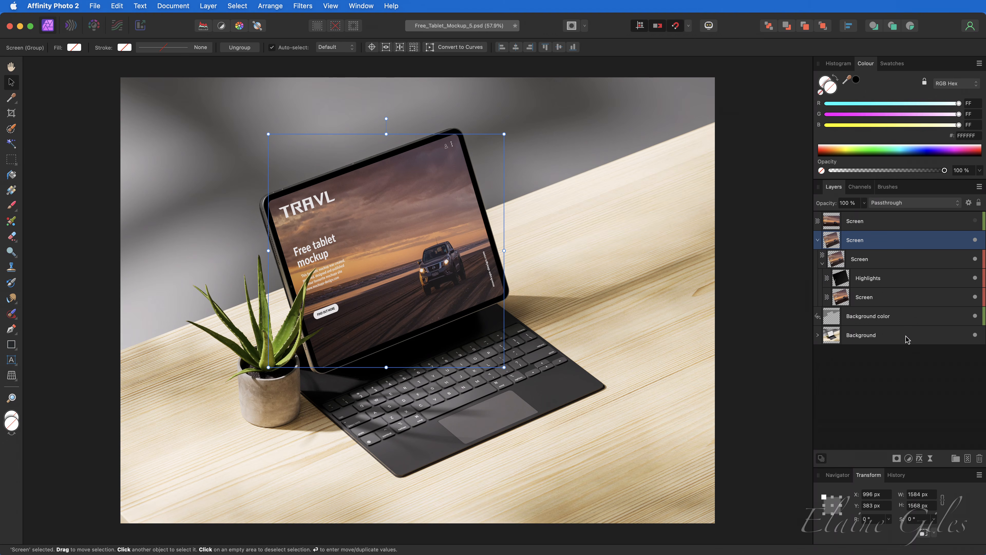
pyautogui.click(818, 336)
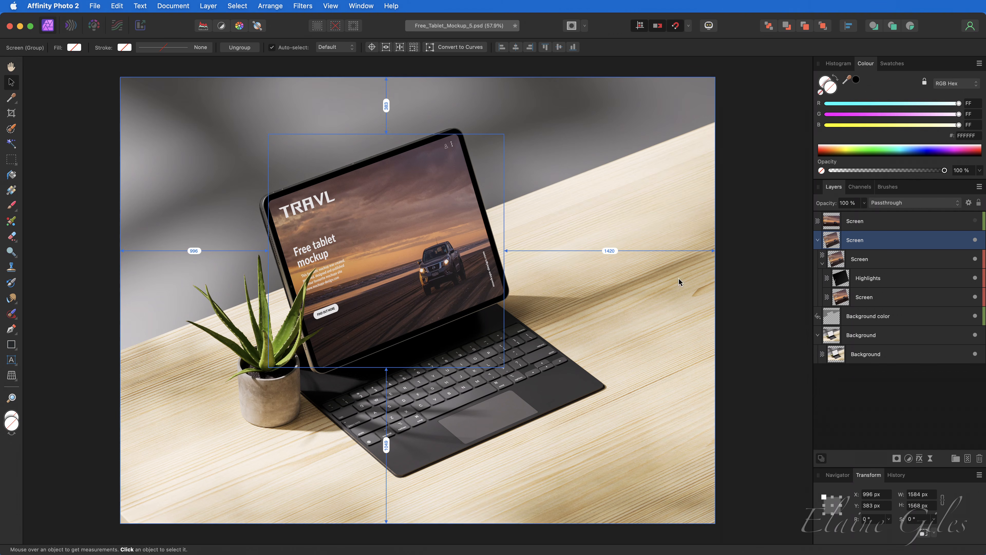
# - Close the tablet mockup document and enable importing PSD smart objects where possible in the application settings
pyautogui.press('super+w')
pyautogui.click(492, 224)
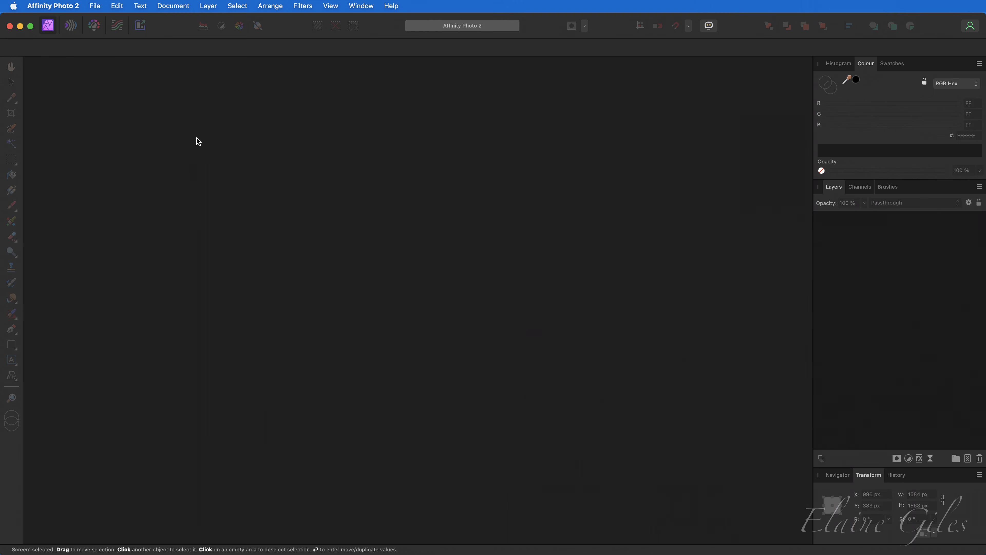
pyautogui.click(60, 6)
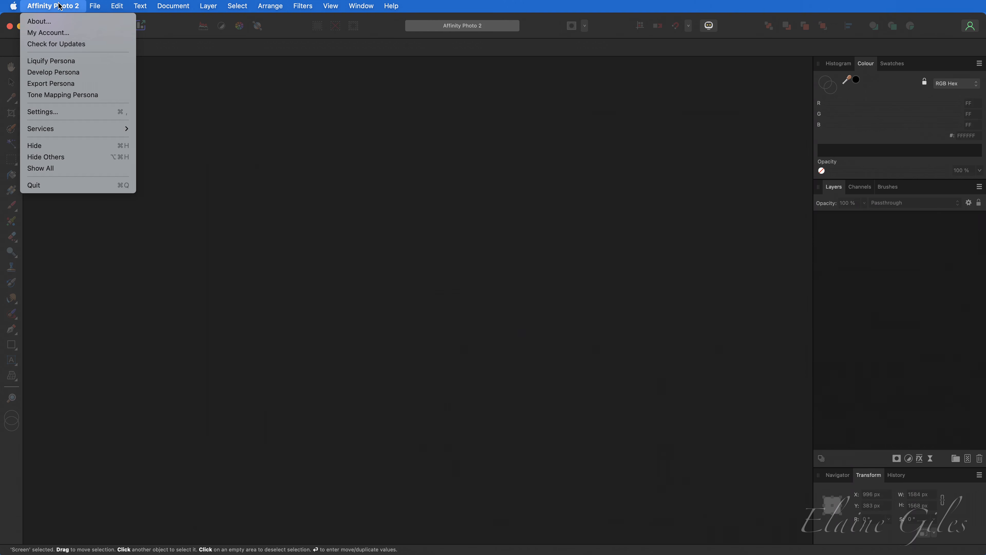
pyautogui.click(72, 112)
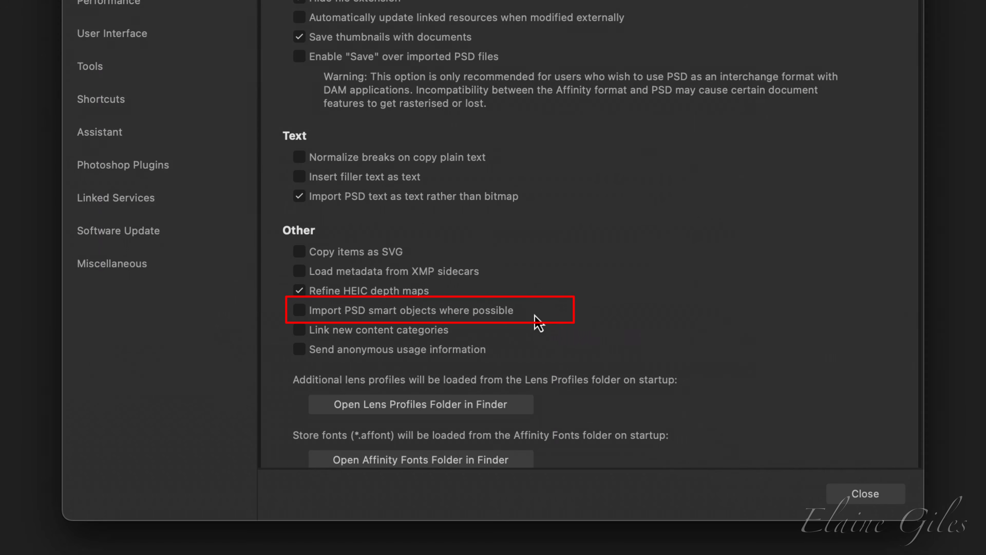
pyautogui.click(302, 313)
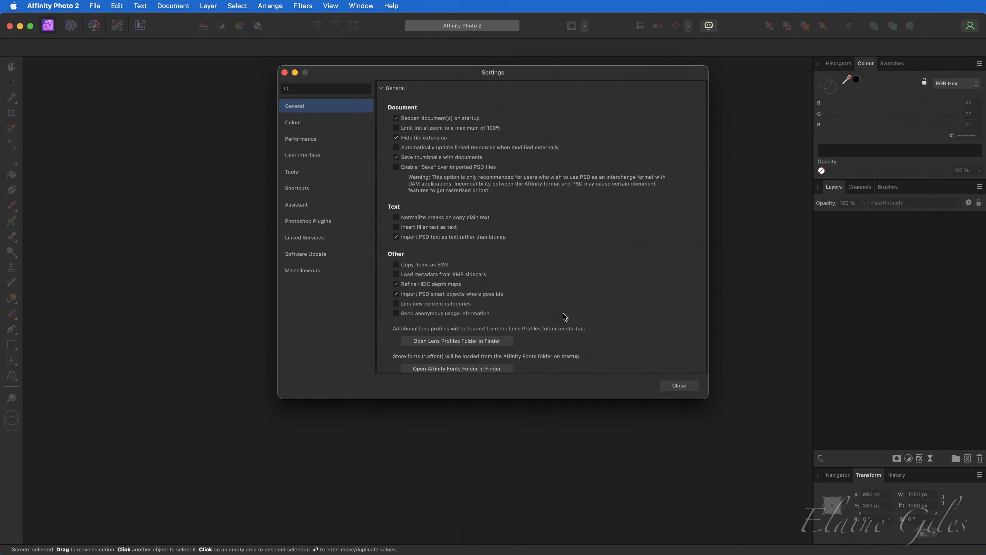
pyautogui.click(679, 387)
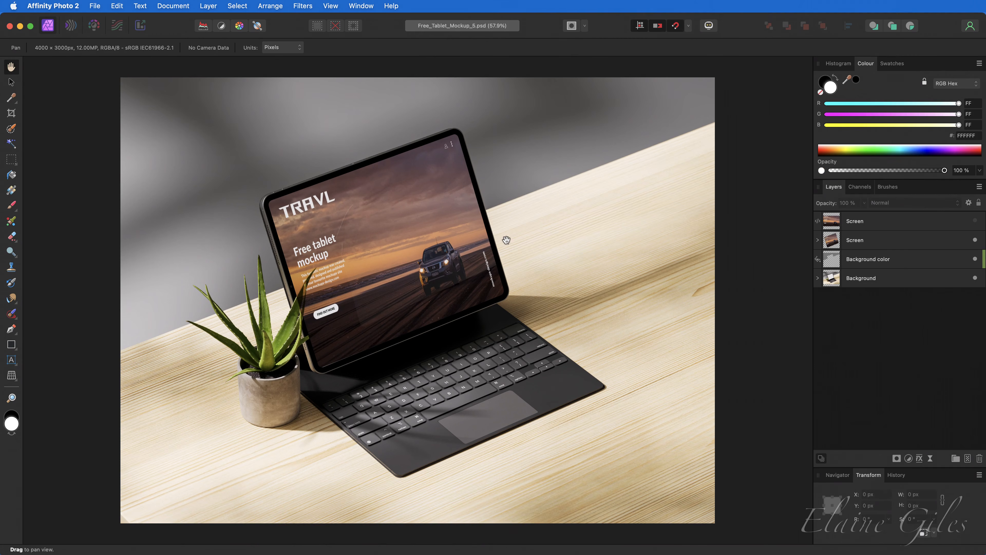
# - Check the topmost Screen layer of the reopened mockup by temporarily showing it, and identify its layer type
pyautogui.click(910, 225)
pyautogui.click(975, 223)
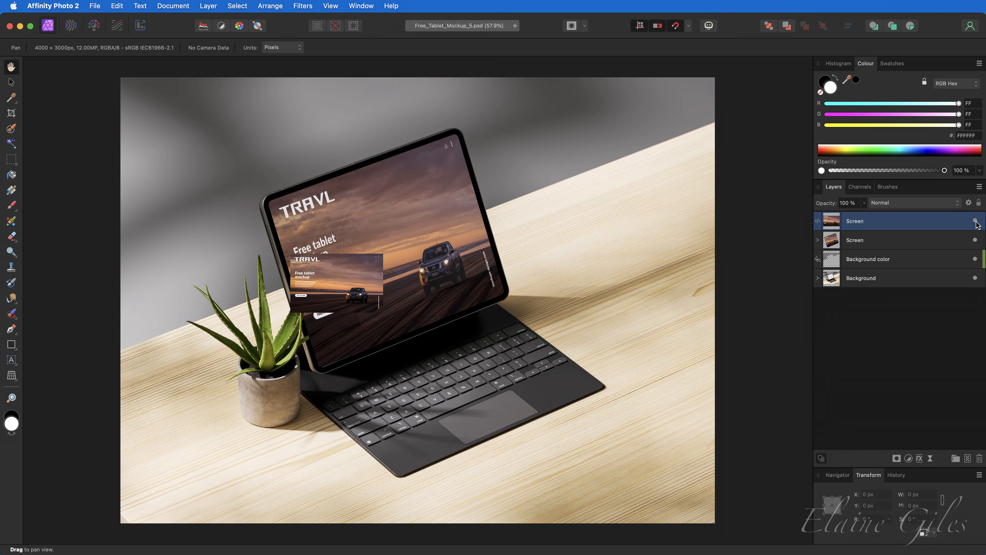
pyautogui.click(975, 223)
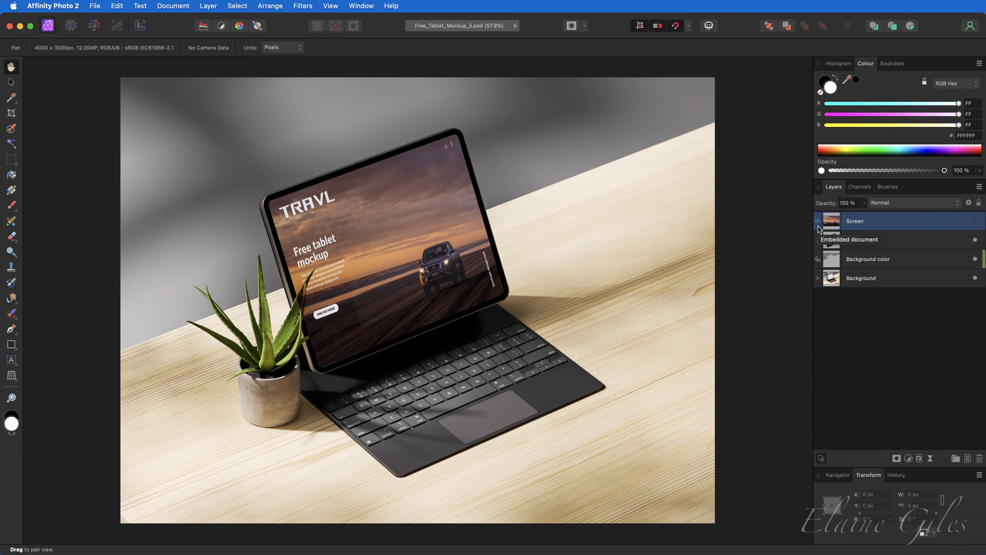
# - Examine the Screen group's contents, temporarily hiding its perspective-warped embedded Screen layer, and collapse the group again
pyautogui.click(885, 245)
pyautogui.click(818, 239)
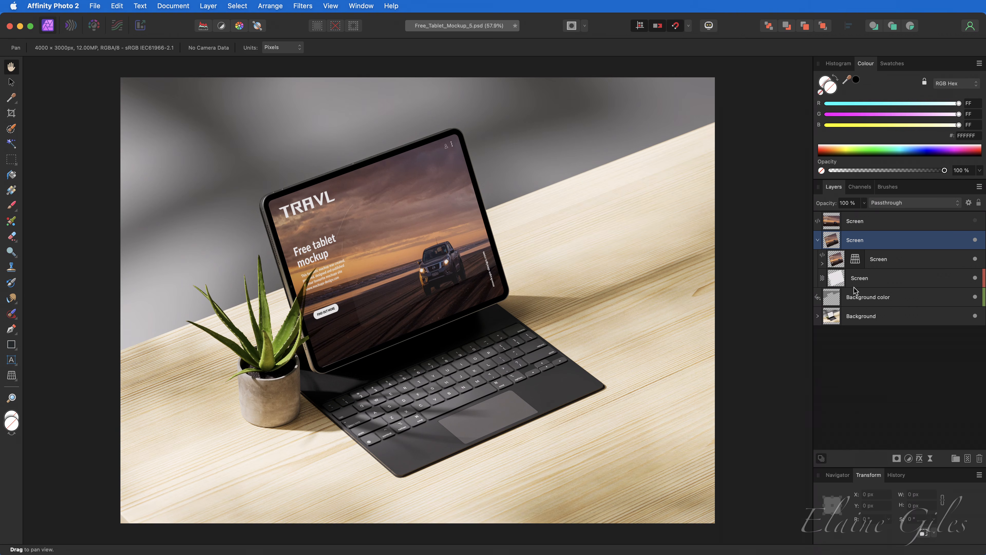
pyautogui.click(897, 266)
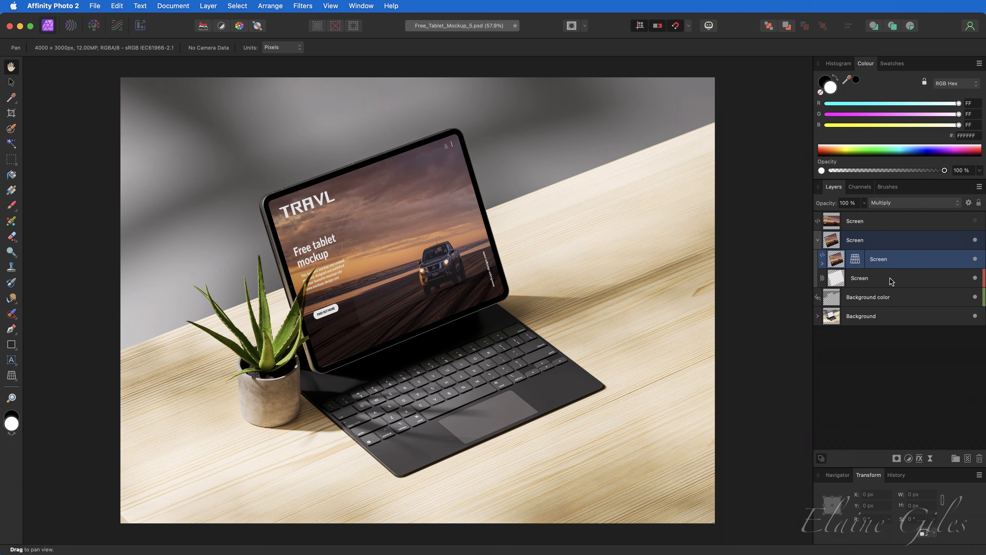
pyautogui.click(975, 259)
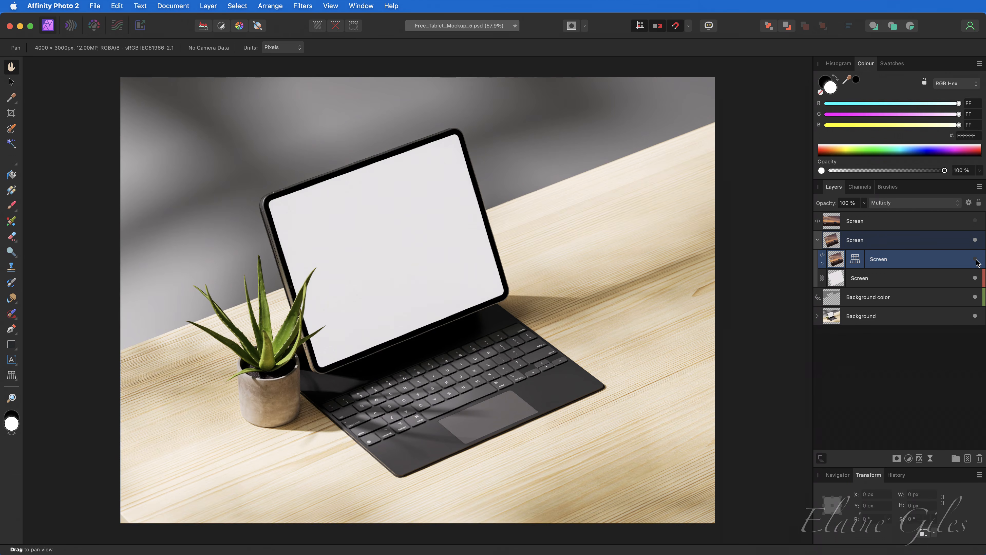
pyautogui.click(975, 259)
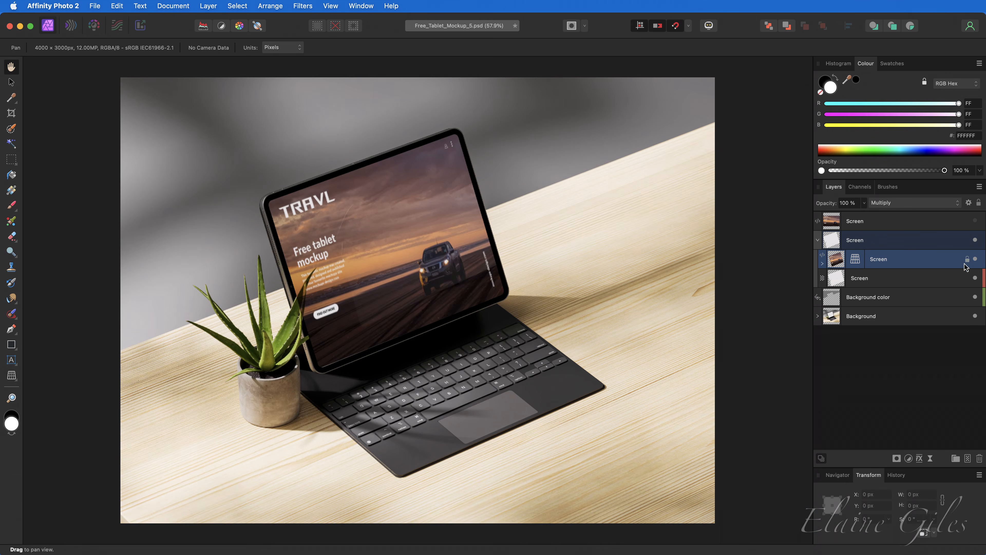
pyautogui.click(818, 240)
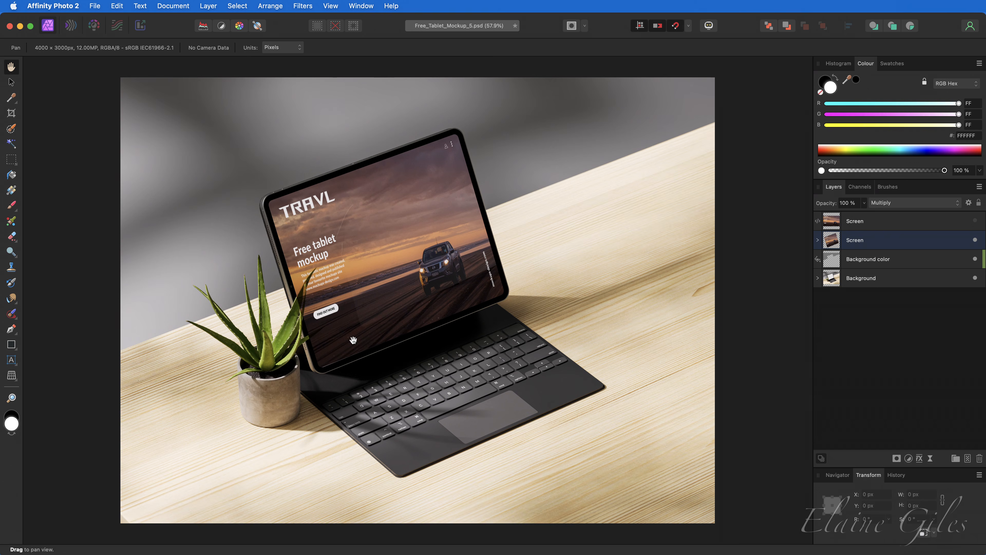
# - Inspect the plant's overlap with the tablet screen and open the topmost Screen layer's embedded document for editing
pyautogui.scroll(10, 295, 313)
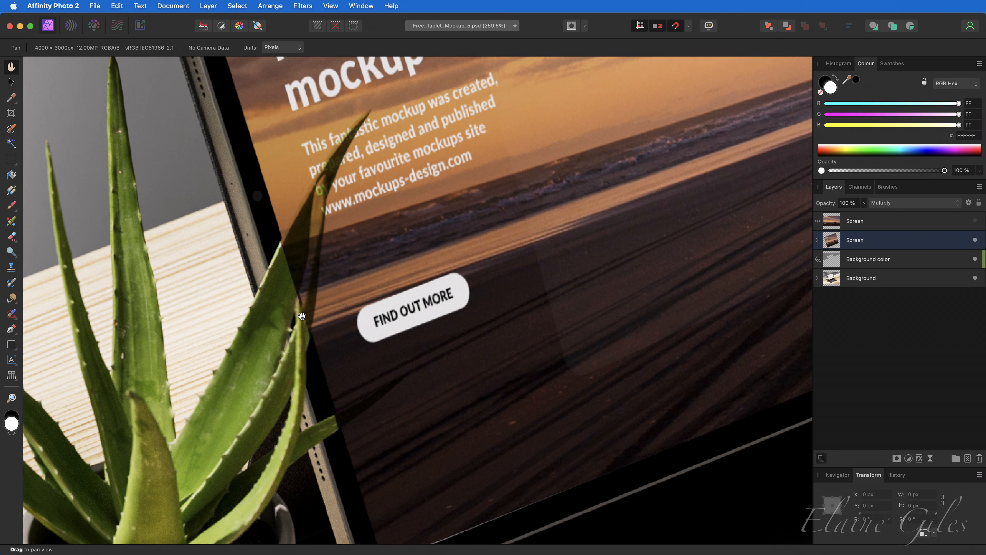
pyautogui.press('super+0')
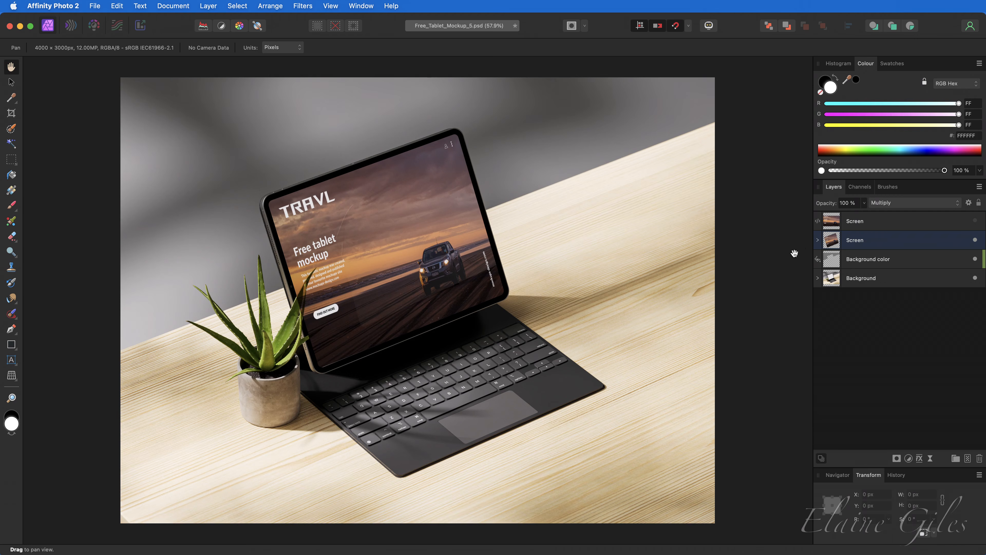
pyautogui.click(833, 225)
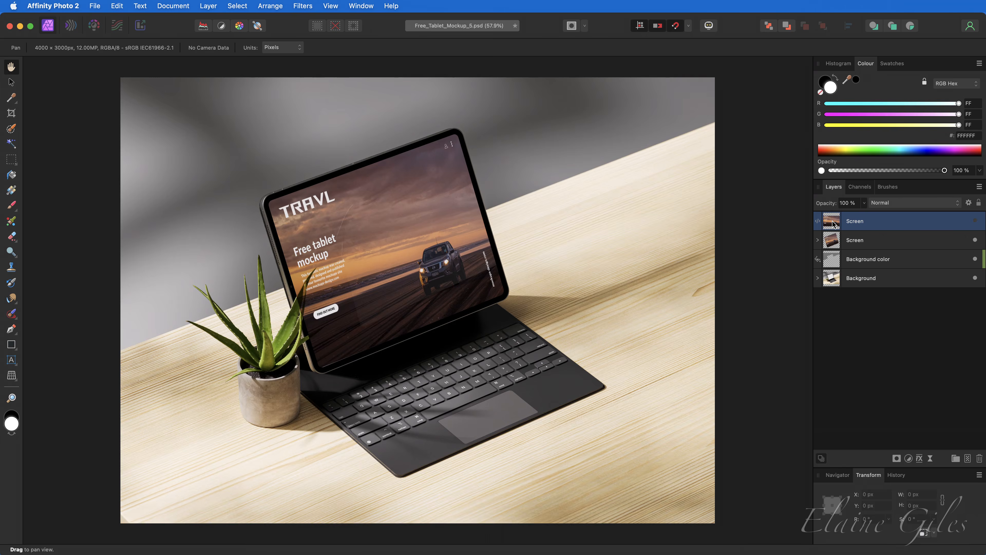
pyautogui.doubleClick(832, 224)
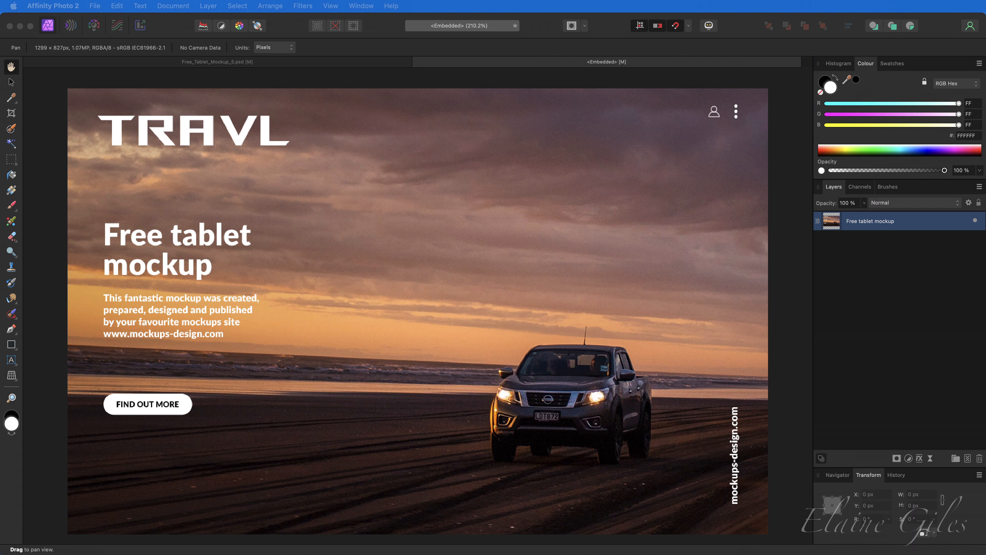
# - Place the iPad – Horizontal image above the Free tablet mockup layer and scale it proportionally to 1299 px wide, starting at X 0, Y 0
pyautogui.moveTo(69, 259); pyautogui.dragTo(369, 260)
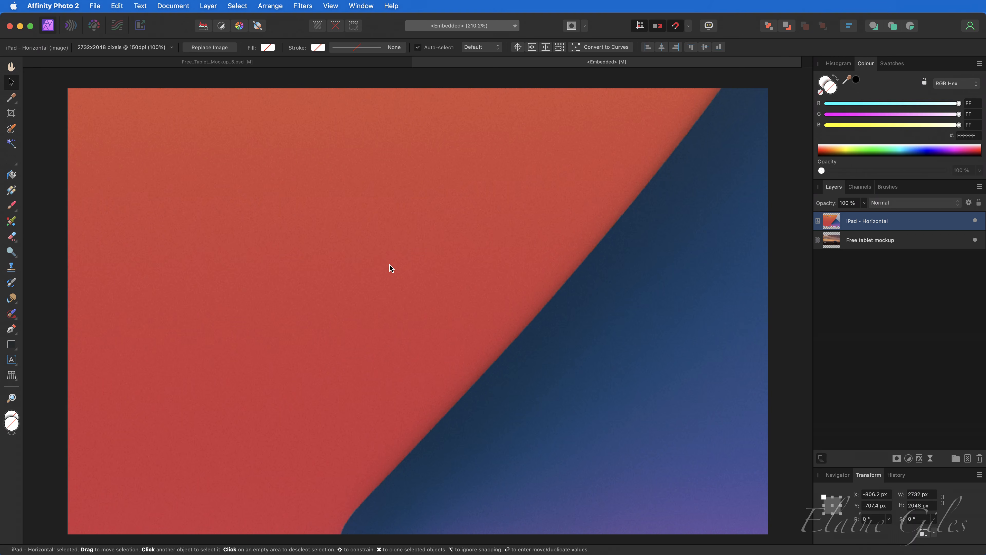
pyautogui.scroll(-10, 390, 265)
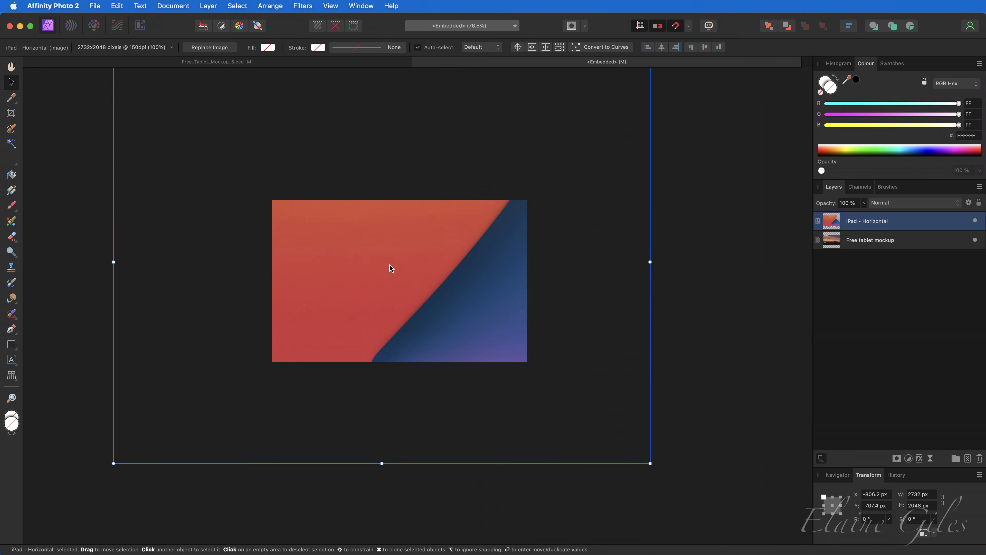
pyautogui.moveTo(237, 151); pyautogui.dragTo(322, 222)
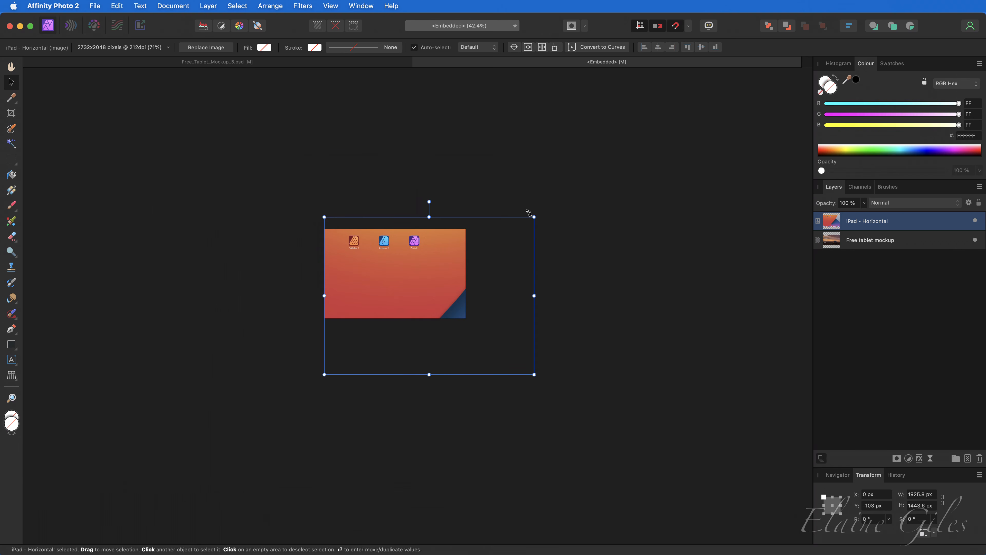
pyautogui.moveTo(533, 216); pyautogui.dragTo(454, 252)
pyautogui.moveTo(403, 294); pyautogui.dragTo(404, 258)
# - Squash the iPad – Horizontal image vertically to about 954.8 px high, keeping its upper edge on the canvas edge
pyautogui.scroll(3, 387, 257)
pyautogui.scroll(6, 385, 259)
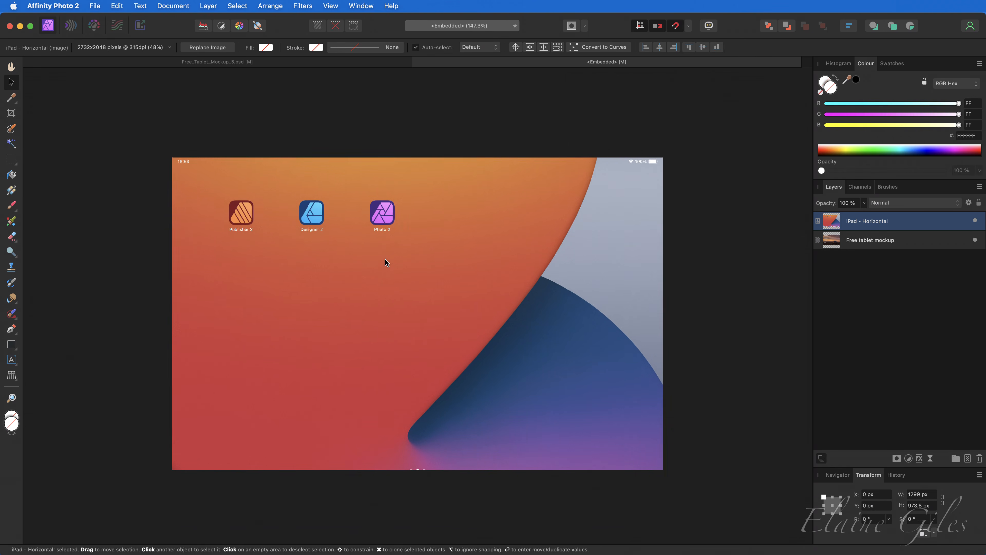
pyautogui.moveTo(417, 527); pyautogui.dragTo(417, 521)
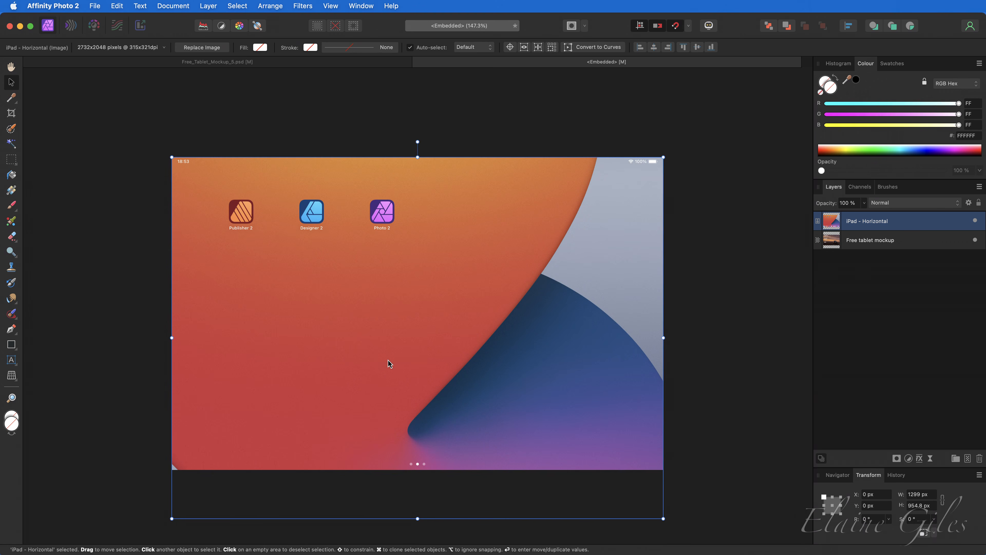
# - Return to the Free_Tablet_Mockup_5 document and recolour the Background color fill layer to warm tan, hex DDB277
pyautogui.click(313, 63)
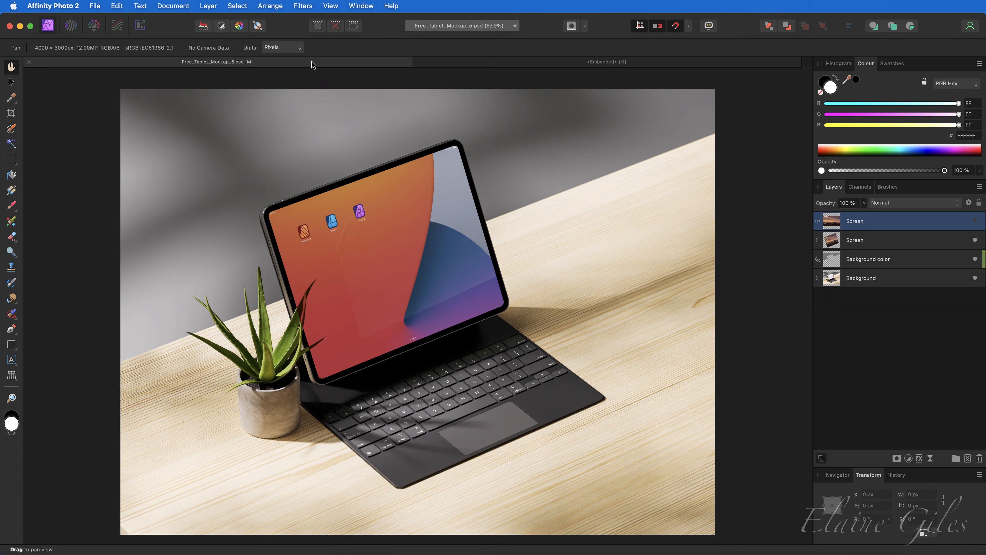
pyautogui.click(871, 263)
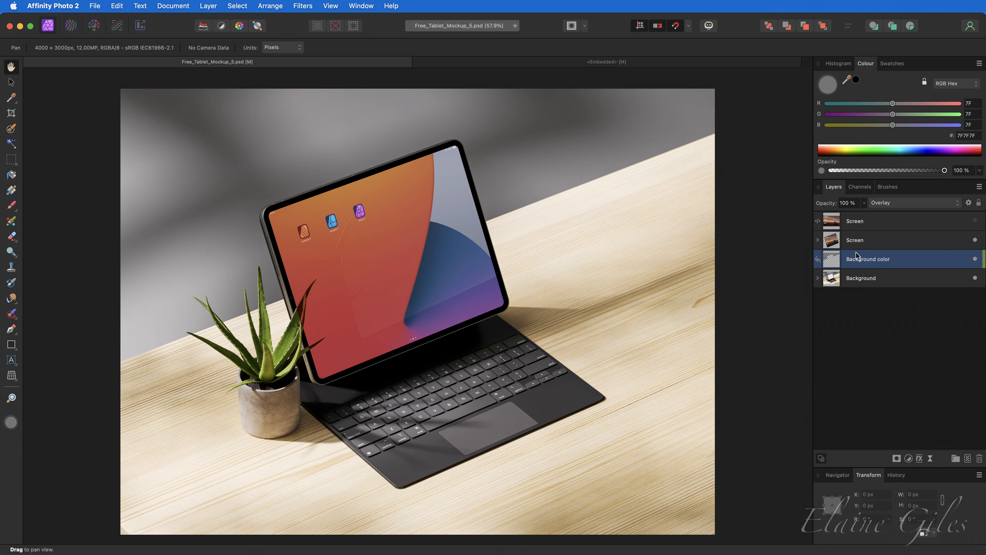
pyautogui.moveTo(893, 117); pyautogui.dragTo(939, 127)
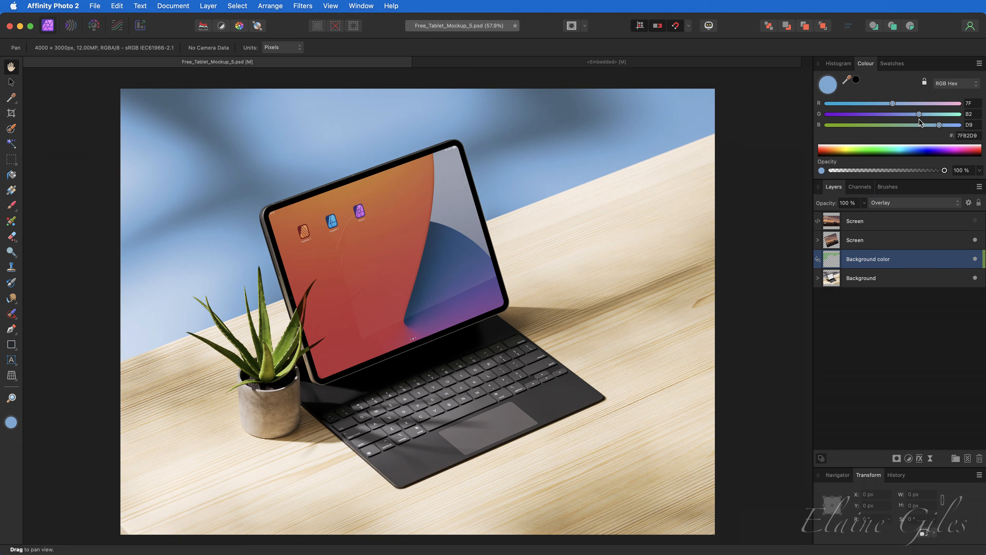
pyautogui.moveTo(939, 127)
pyautogui.mouseDown()
pyautogui.moveTo(889, 131)
pyautogui.moveTo(901, 106)
pyautogui.moveTo(942, 110)
pyautogui.mouseUp()
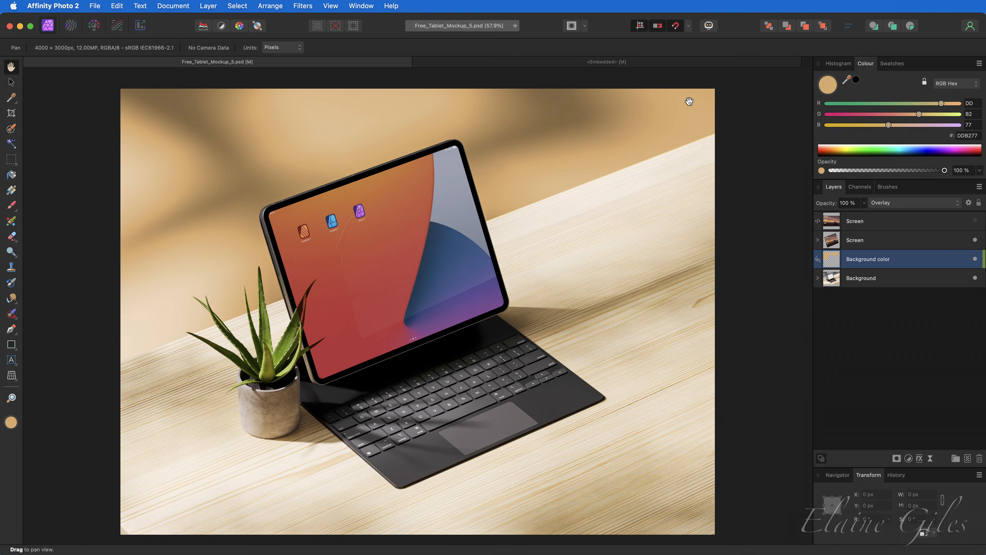
# - Move the iPad – Horizontal image up to Y -109 px, preview it in the mockup, and return it to Y 0 px
pyautogui.click(535, 64)
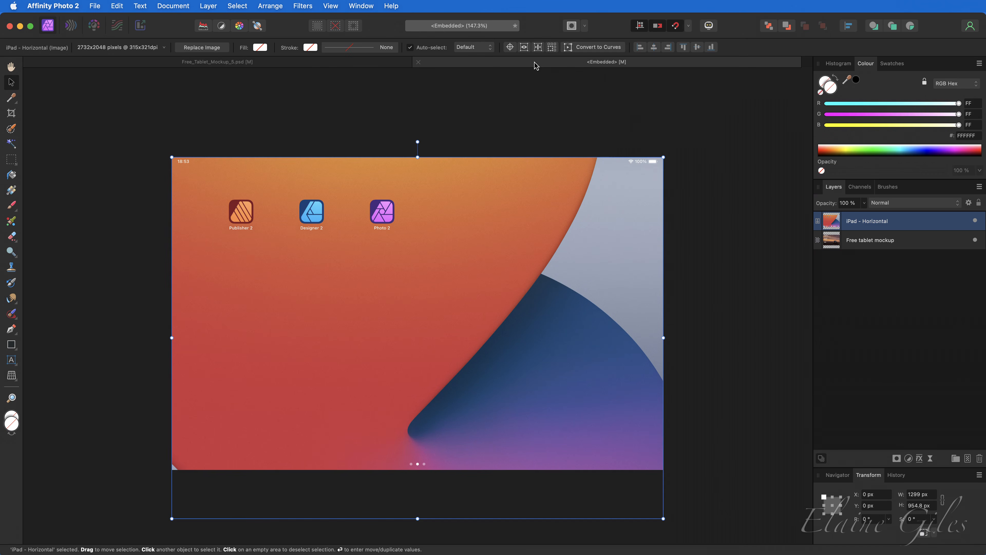
pyautogui.moveTo(605, 259); pyautogui.dragTo(557, 210)
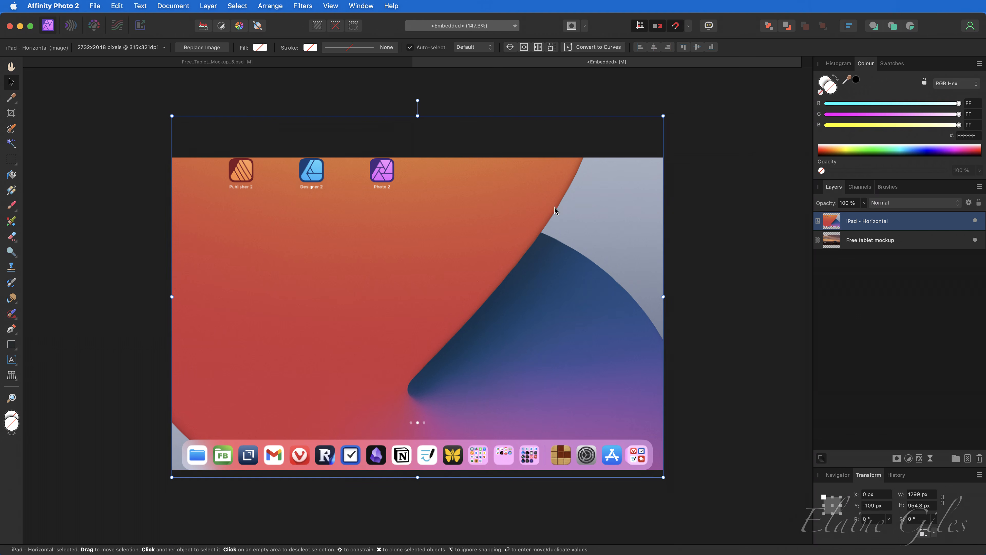
pyautogui.click(315, 63)
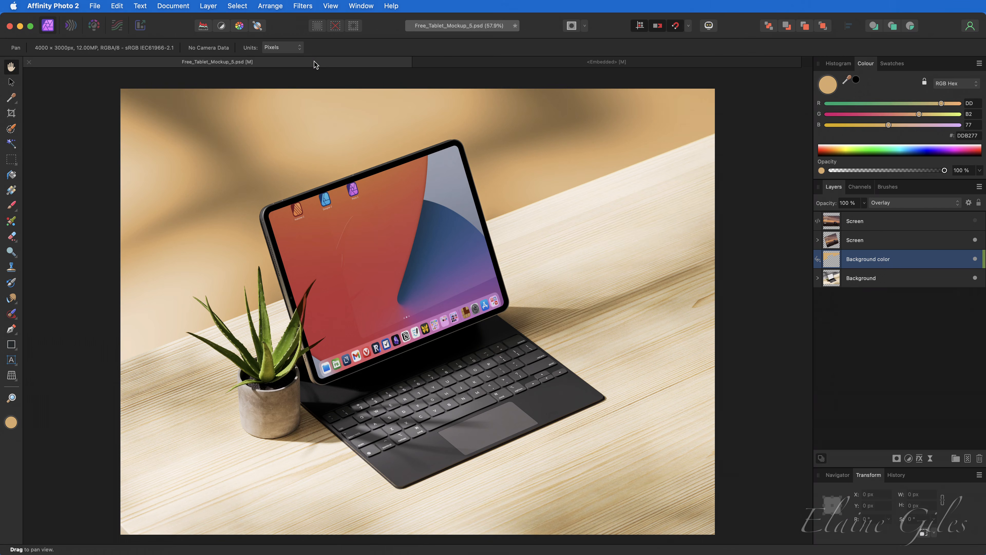
pyautogui.click(499, 66)
pyautogui.moveTo(499, 183); pyautogui.dragTo(502, 231)
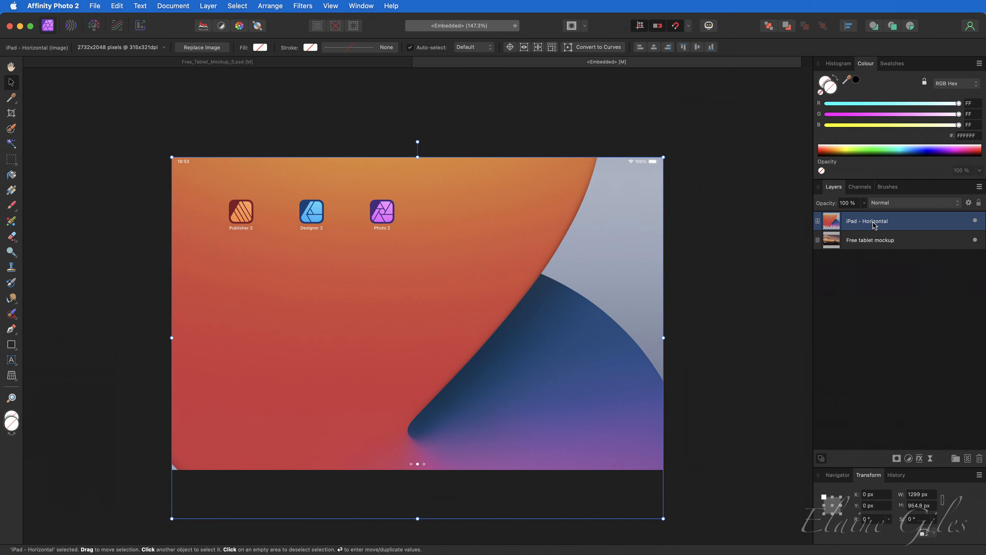
# - Hide and reshow the iPad – Horizontal layer in the embedded document, closing it each time to compare the artwork in the mockup
pyautogui.click(975, 220)
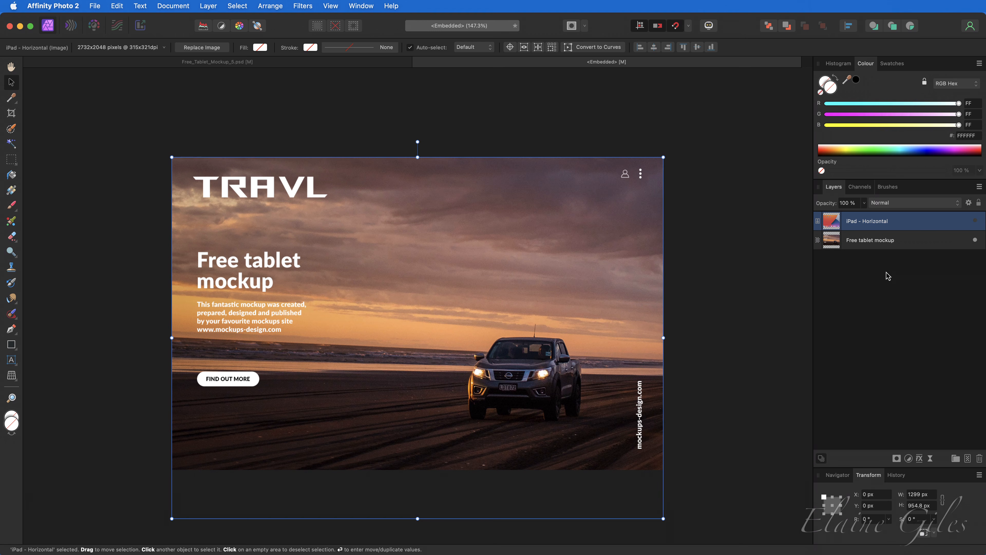
pyautogui.press('super+w')
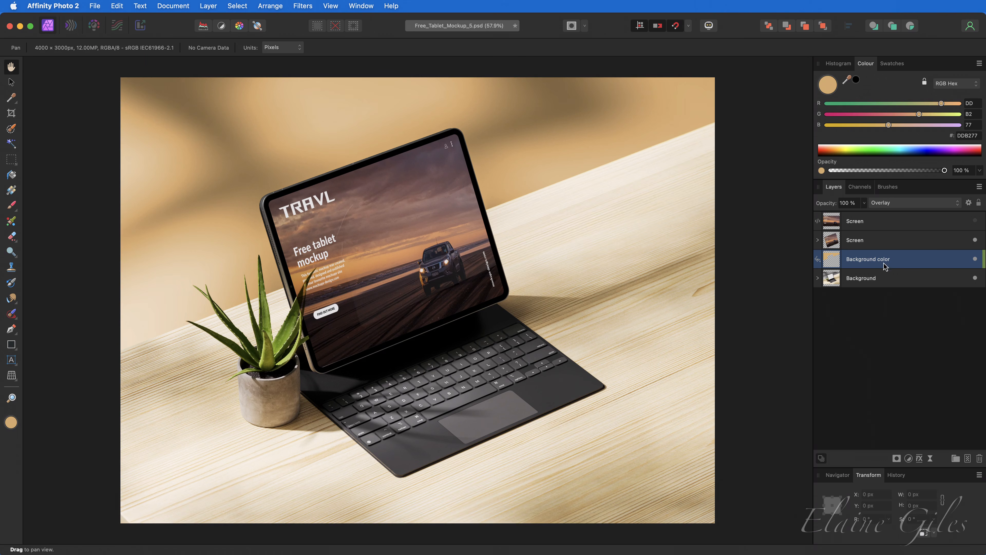
pyautogui.click(836, 224)
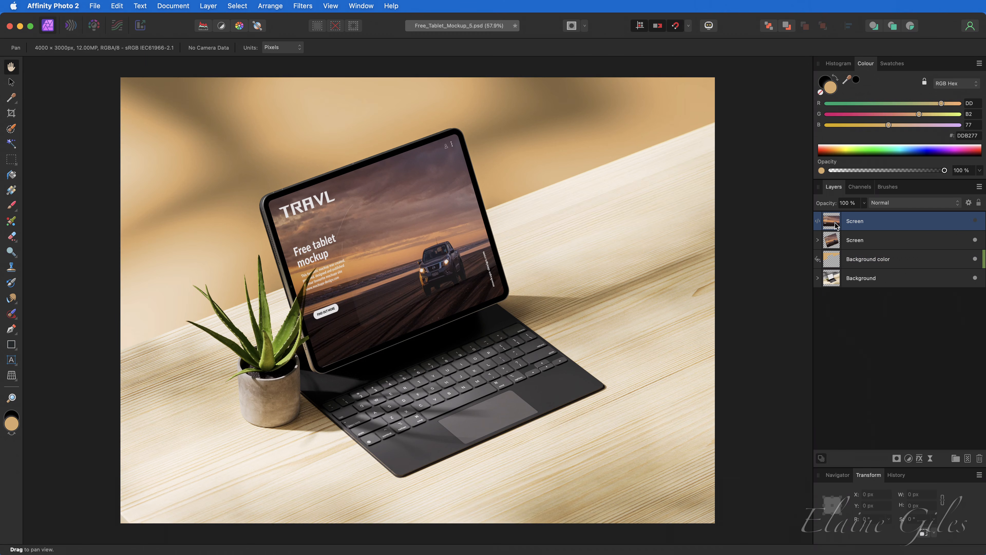
pyautogui.doubleClick(836, 226)
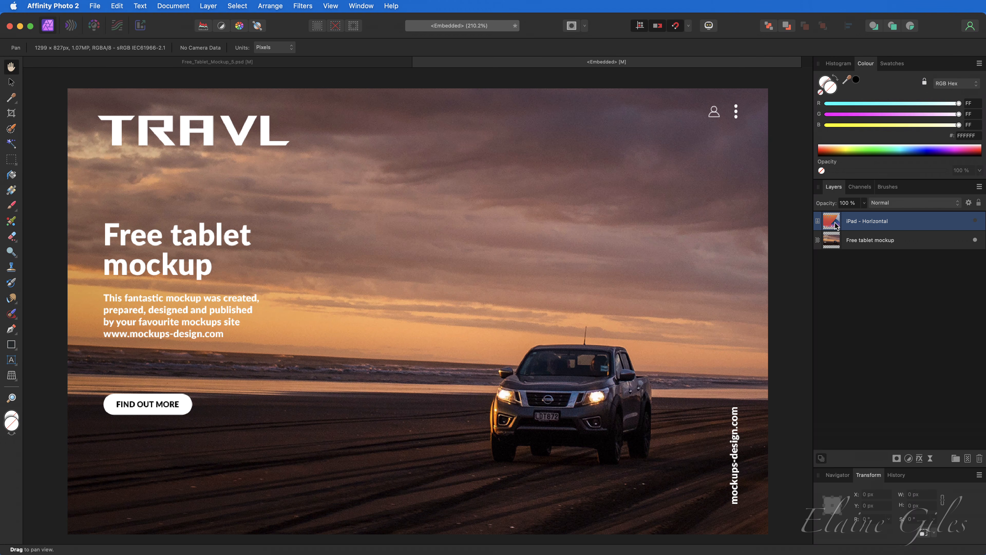
pyautogui.click(976, 223)
pyautogui.press('super+w')
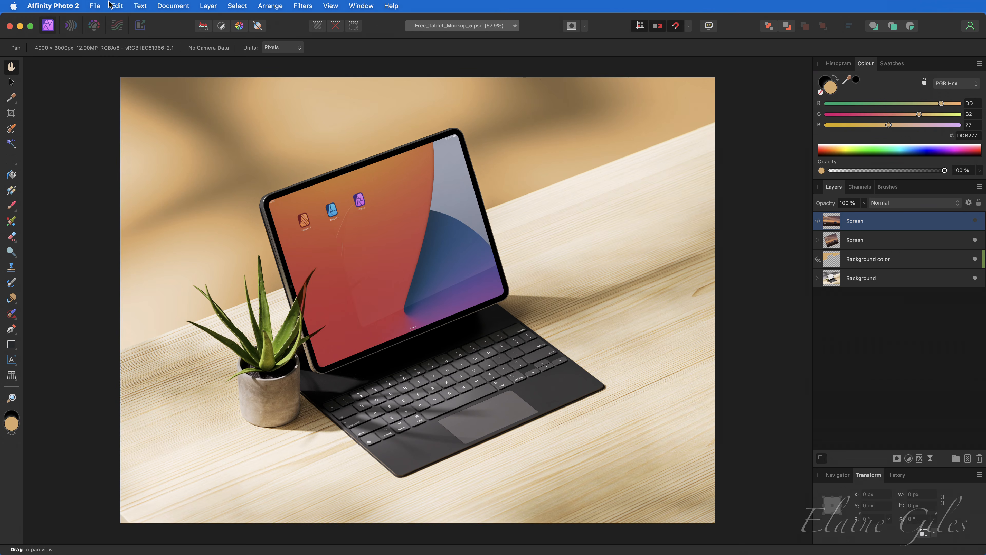
# - Save the mockup as a native document named Free_Tablet_Mockup_5 in the 99 - Data folder
pyautogui.click(95, 6)
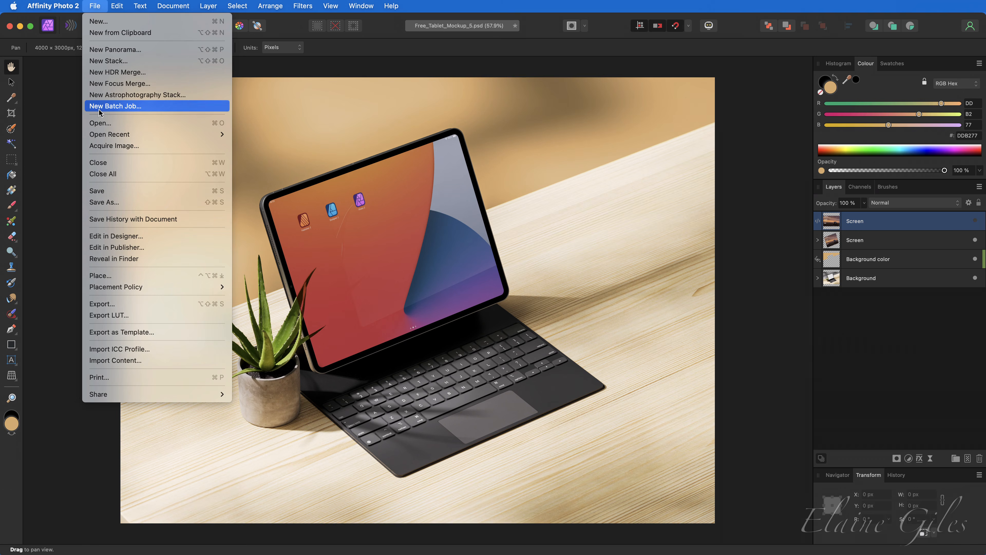
pyautogui.click(101, 190)
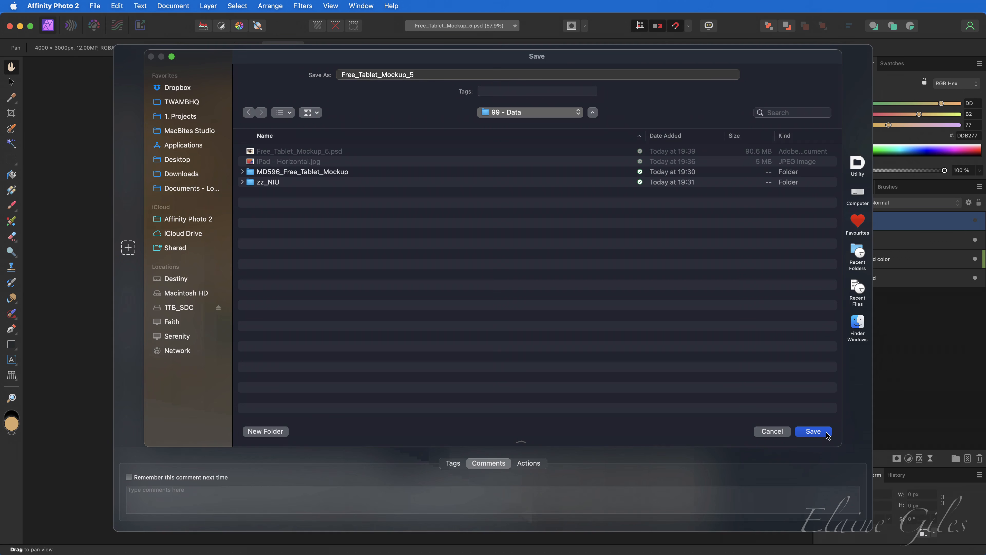
pyautogui.click(826, 433)
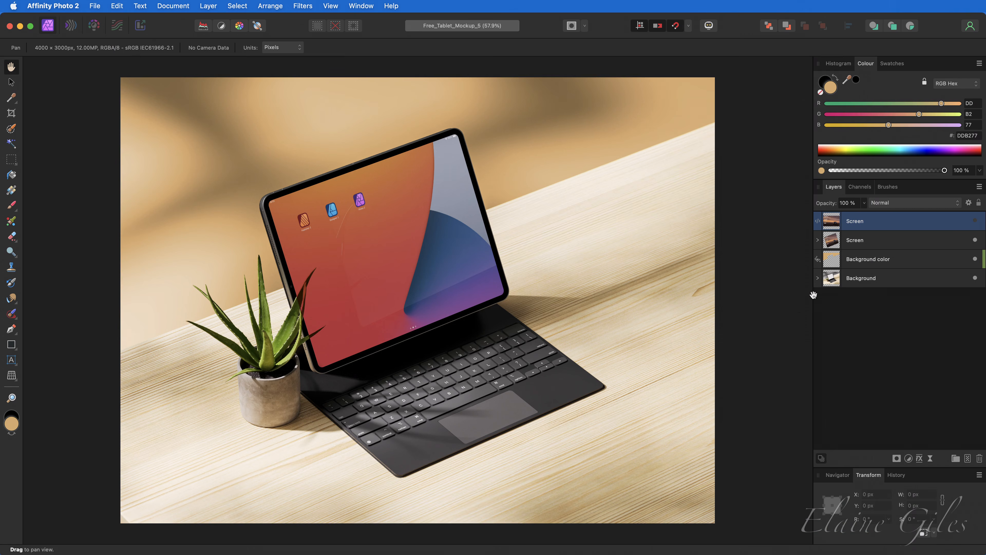
# - Test whether the saved mockup still updates by toggling the iPad – Horizontal layer off and on through the topmost Screen layer's embedded document
pyautogui.doubleClick(840, 221)
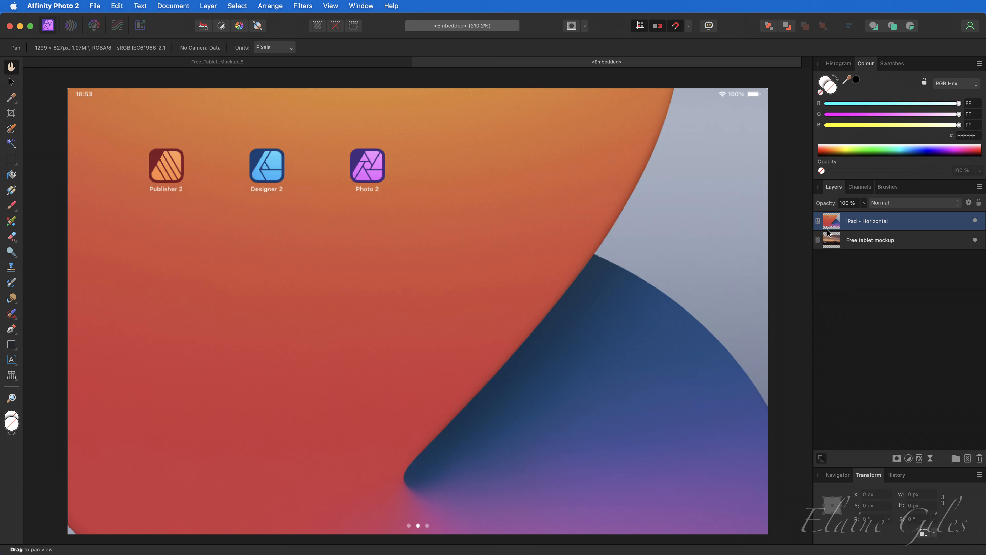
pyautogui.click(975, 221)
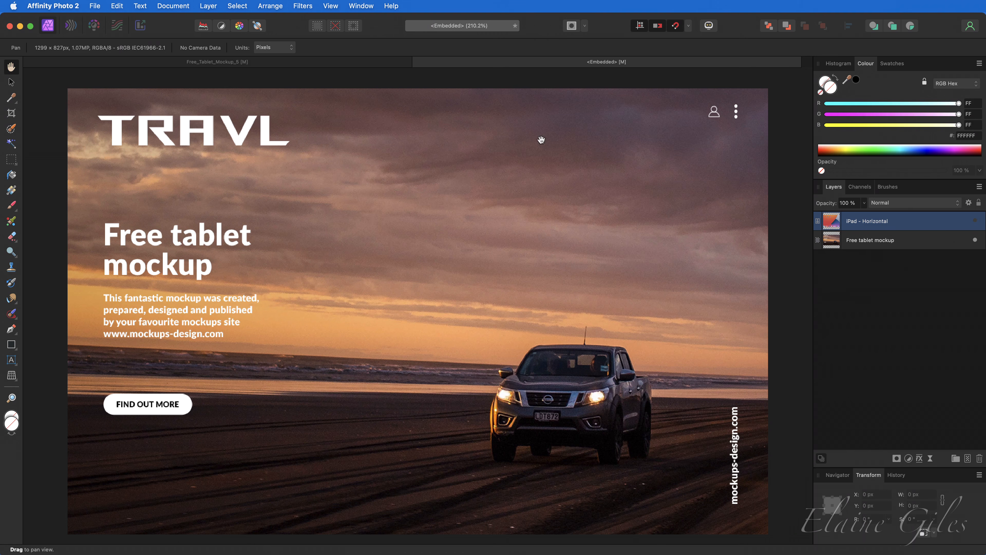
pyautogui.click(418, 63)
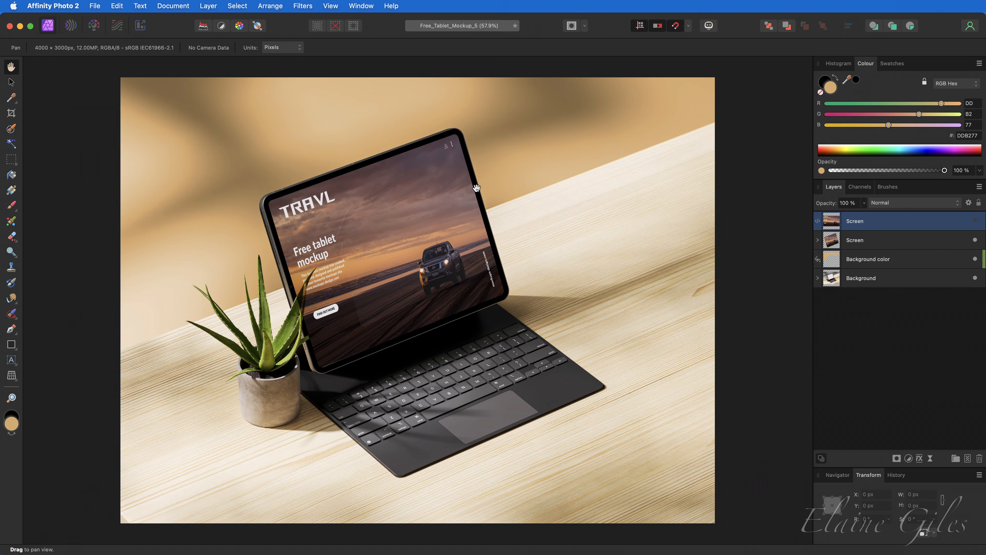
pyautogui.doubleClick(833, 224)
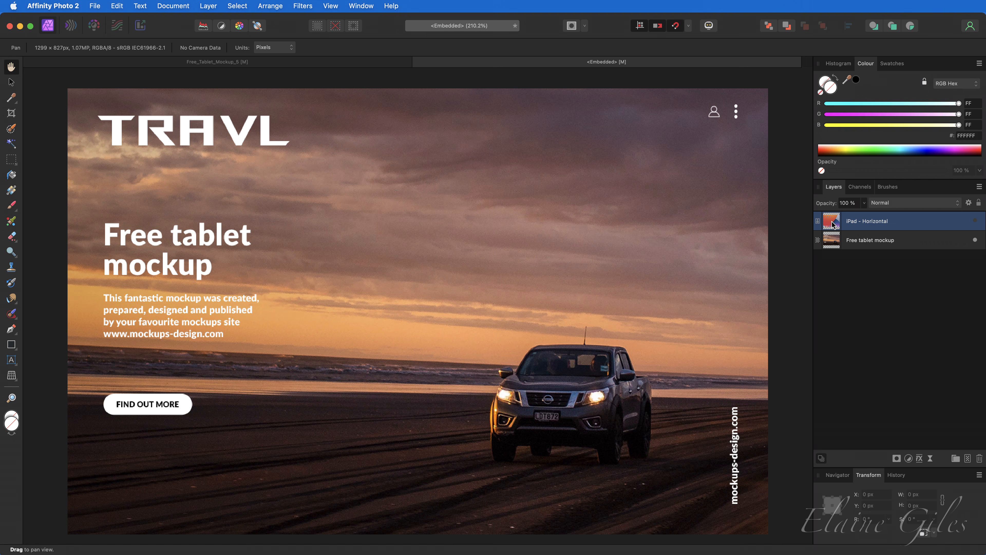
pyautogui.click(975, 221)
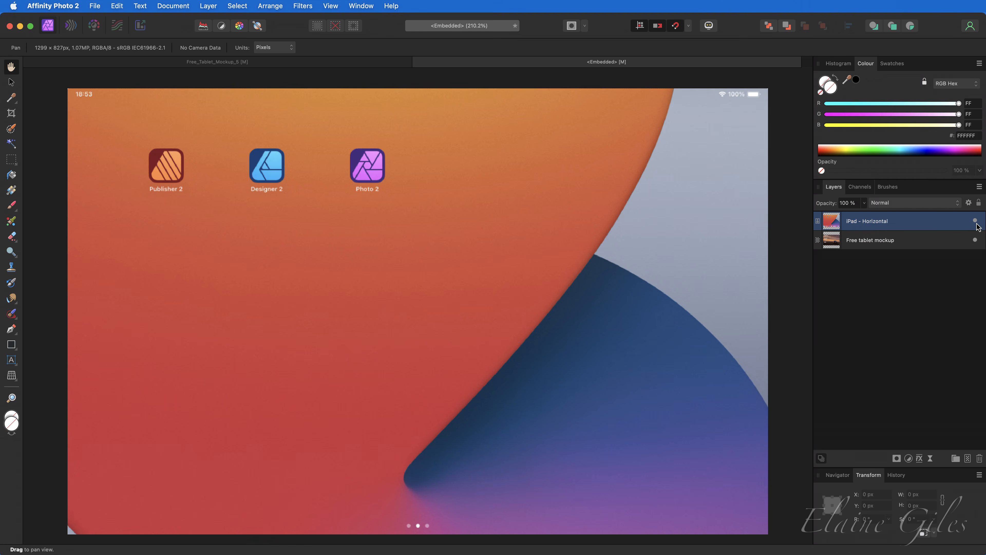
pyautogui.click(418, 62)
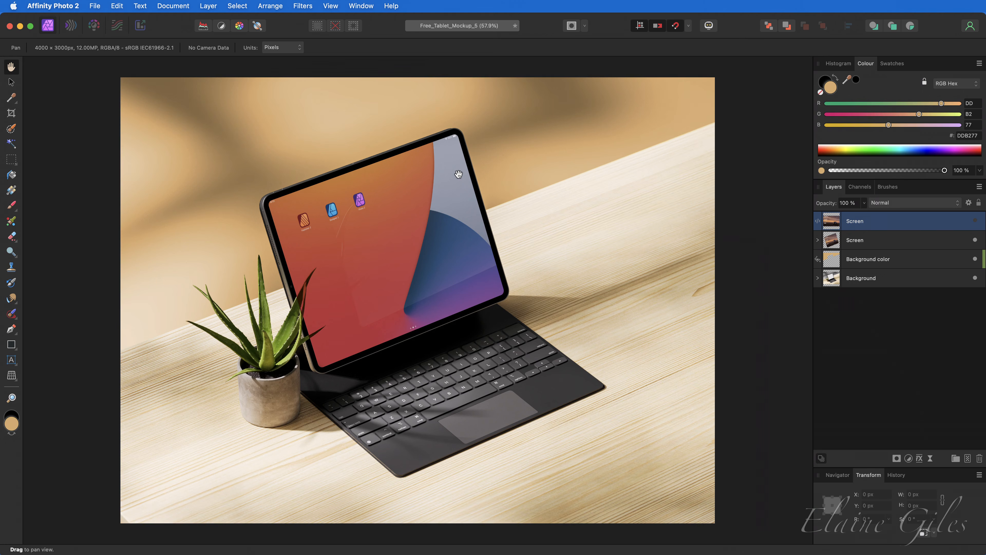
# - Save the Free_Tablet_Mockup_5 document and close it
pyautogui.press('super+s')
pyautogui.press('super+w')
# - Try to switch the reopened mockup's artwork by hiding the iPad – Horizontal layer in the topmost Screen layer's embedded document and closing it
pyautogui.doubleClick(832, 221)
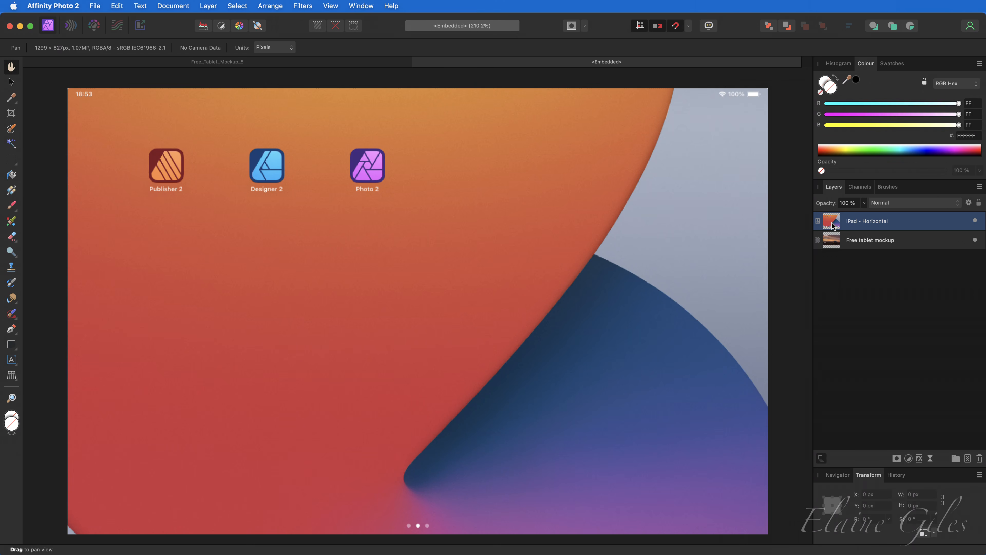
pyautogui.click(975, 220)
pyautogui.press('super+w')
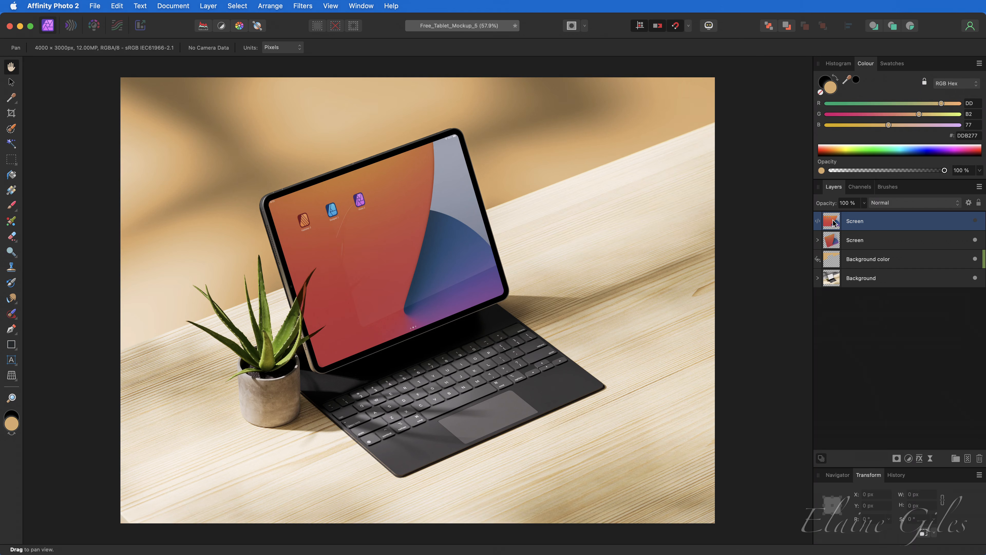
# - Expand the Screen group and delete the hidden topmost Screen layer above it
pyautogui.click(818, 240)
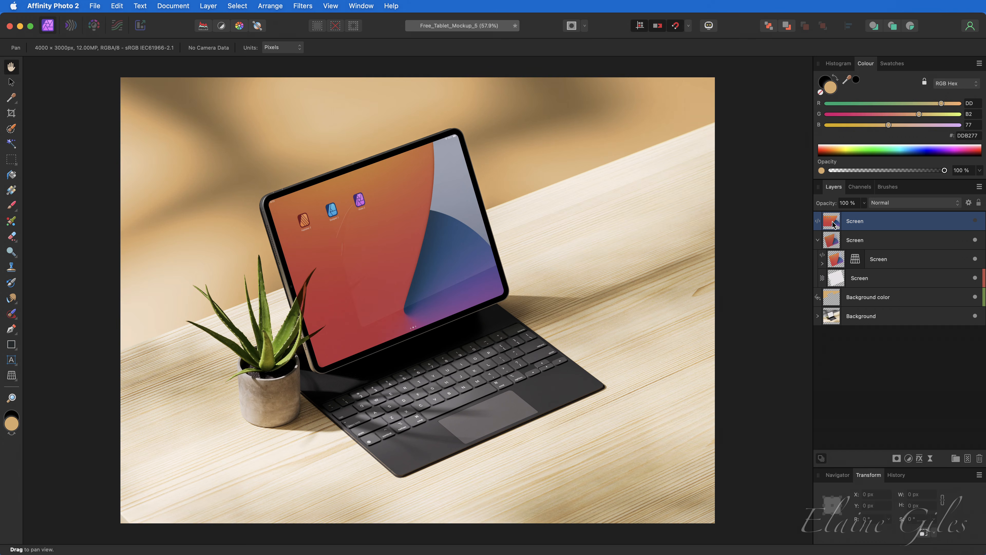
pyautogui.press('Delete')
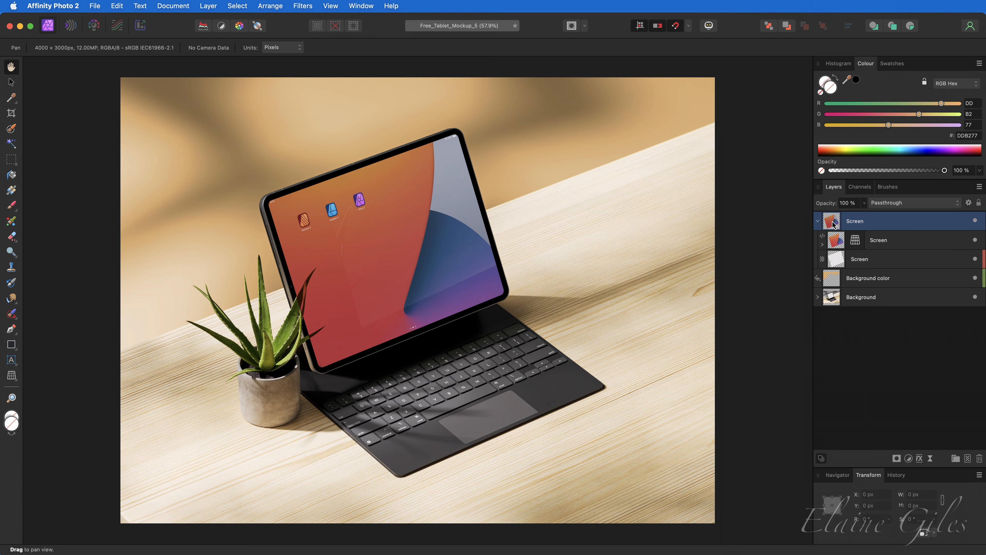
# - Open the perspective-warped Screen layer's embedded document inside the group, hide its iPad – Horizontal layer, and return to the mockup
pyautogui.click(838, 245)
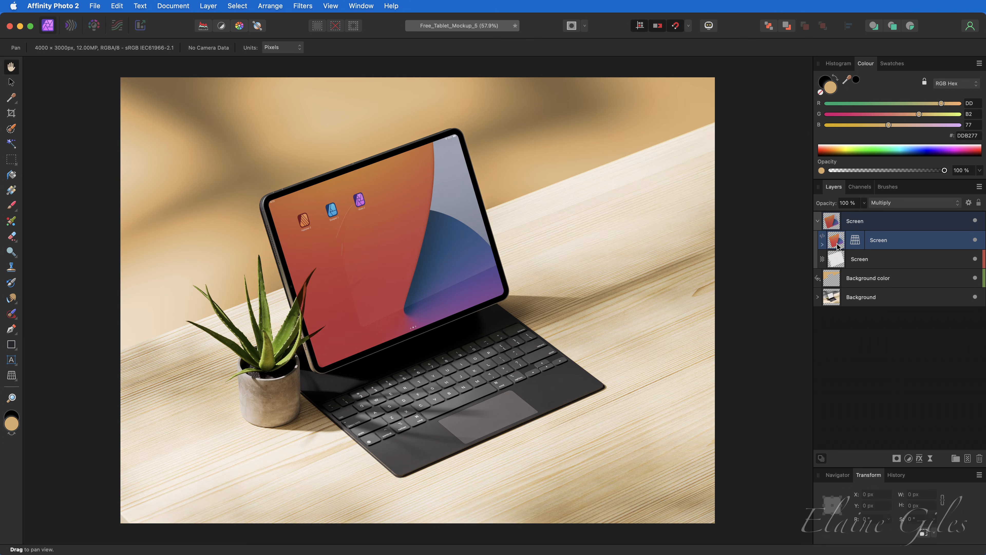
pyautogui.doubleClick(837, 245)
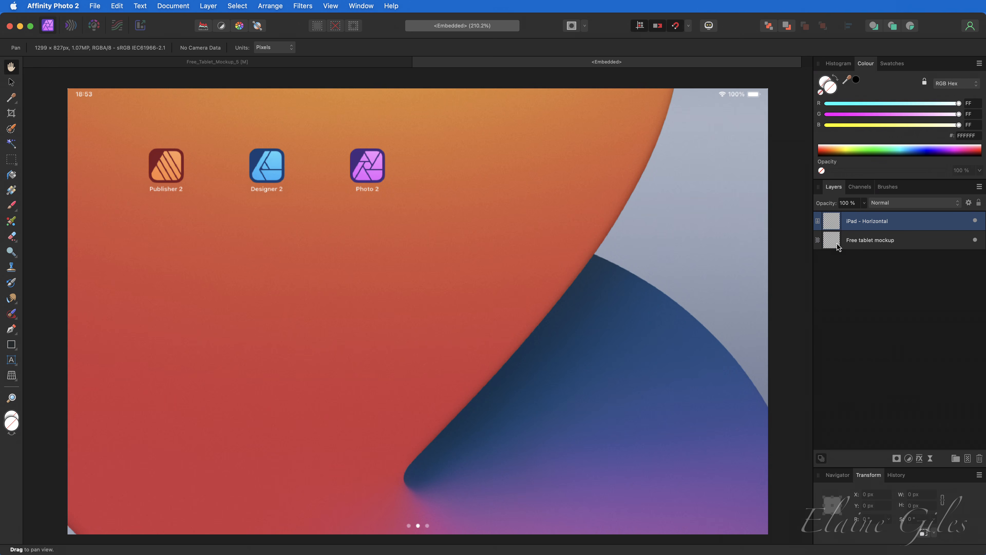
pyautogui.click(975, 221)
pyautogui.click(352, 62)
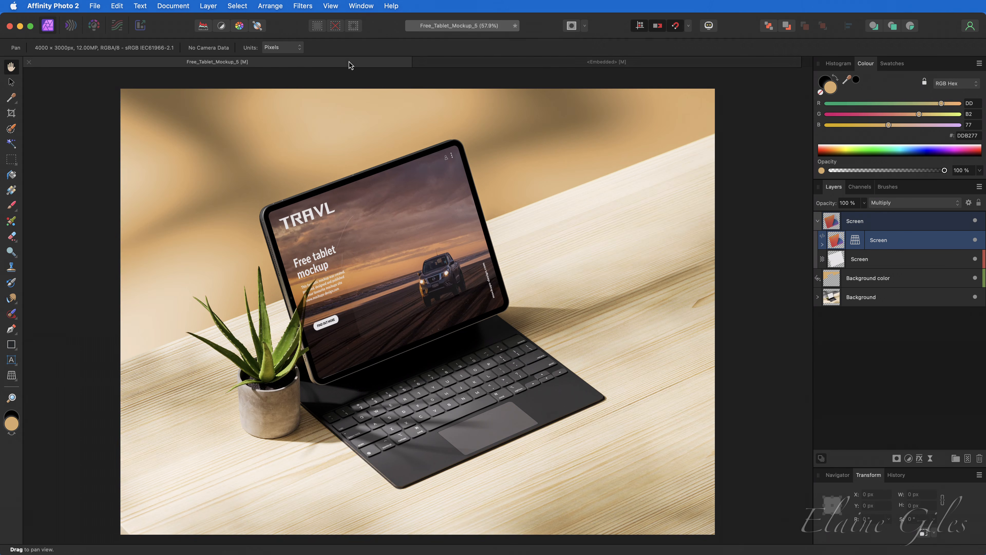